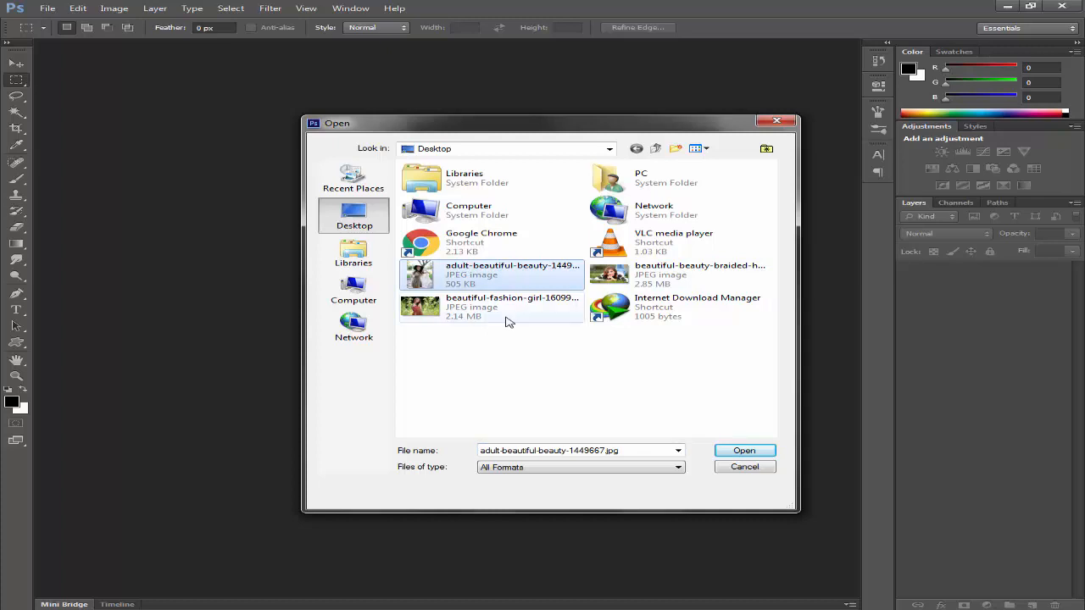
# Open the photo beautiful-fashion-girl-160998.jpg and duplicate its Background layer
pyautogui.click(506, 313)
pyautogui.click(724, 446)
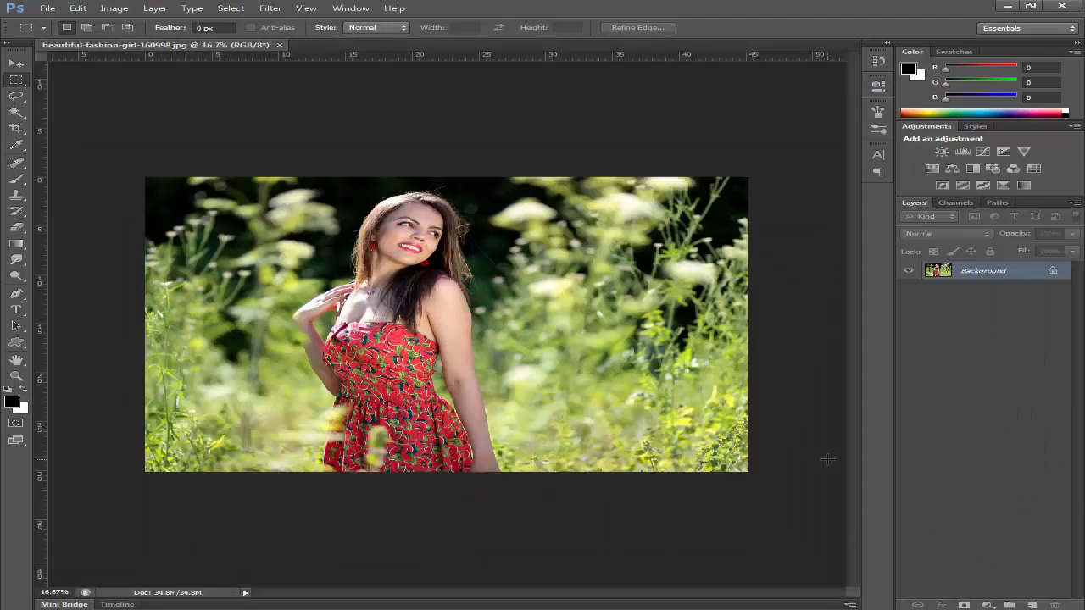
pyautogui.hotkey('ctrl', '0')
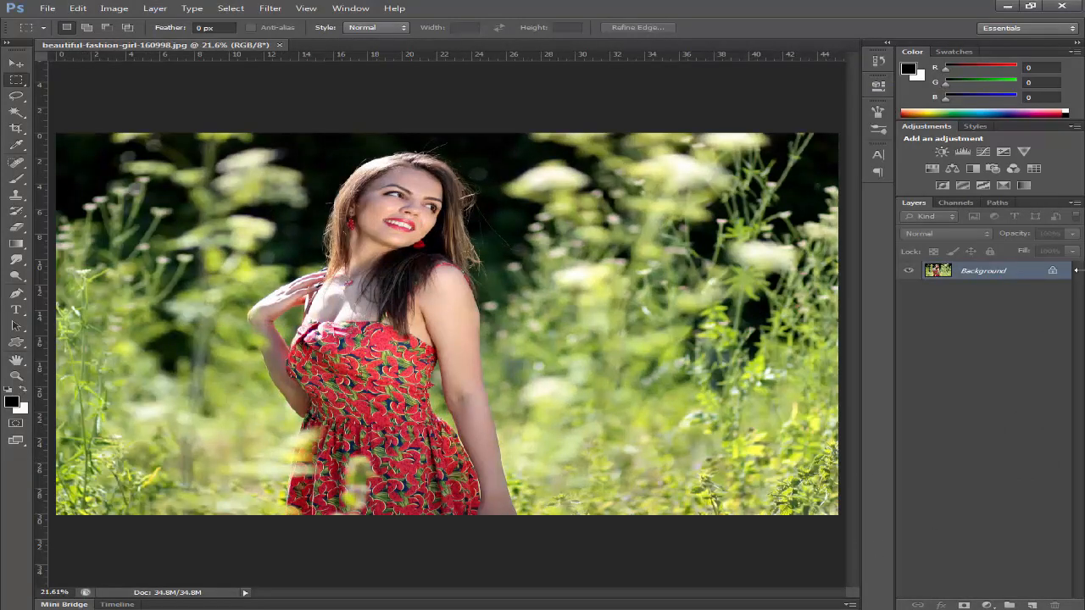
pyautogui.moveTo(1027, 574); pyautogui.dragTo(1031, 604)
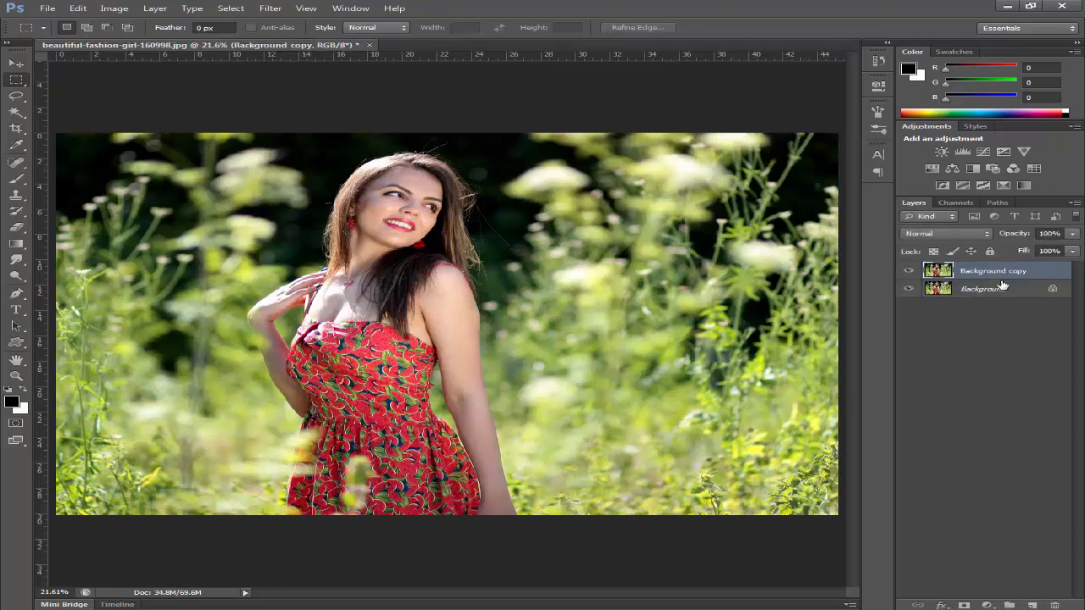
# Add a Selective Color adjustment layer and set Yellows to Cyan -67, Magenta +43, Yellow +3 and Black +5
pyautogui.click(986, 605)
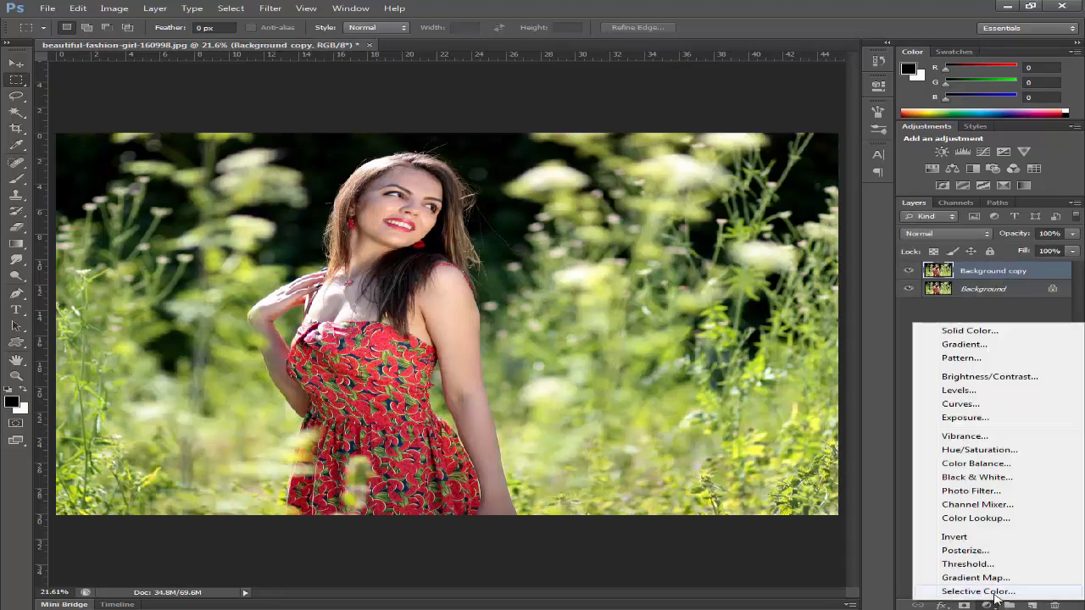
pyautogui.click(979, 591)
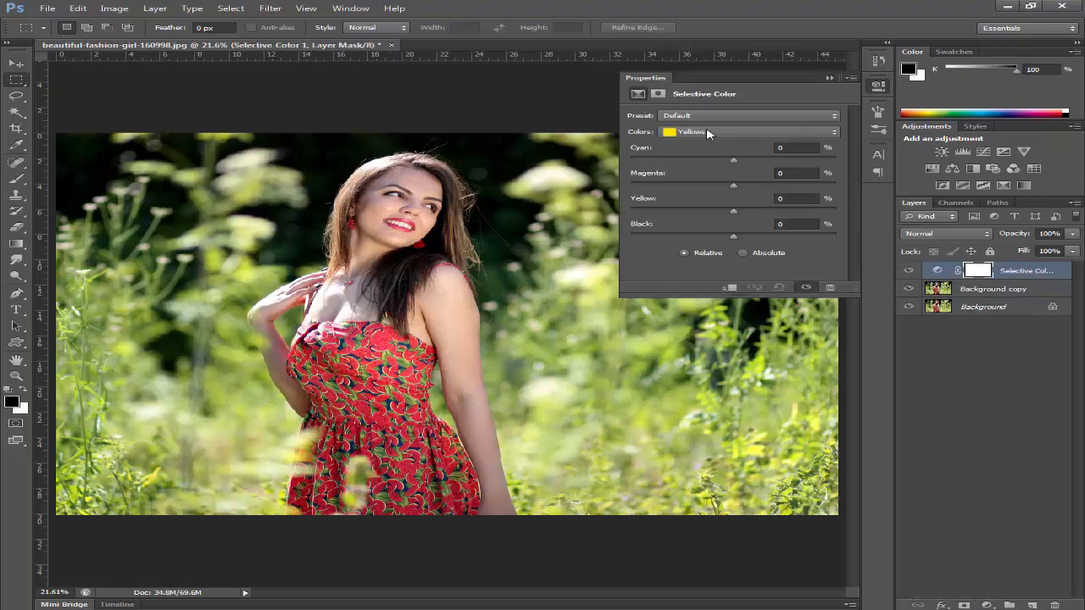
pyautogui.click(707, 133)
pyautogui.click(704, 133)
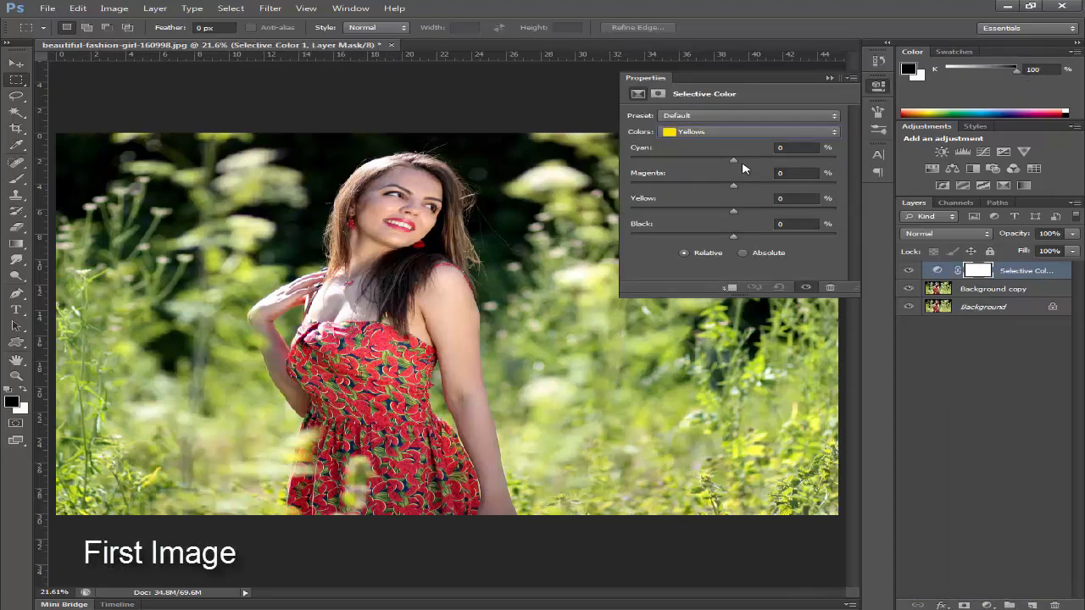
pyautogui.moveTo(734, 161); pyautogui.dragTo(665, 163)
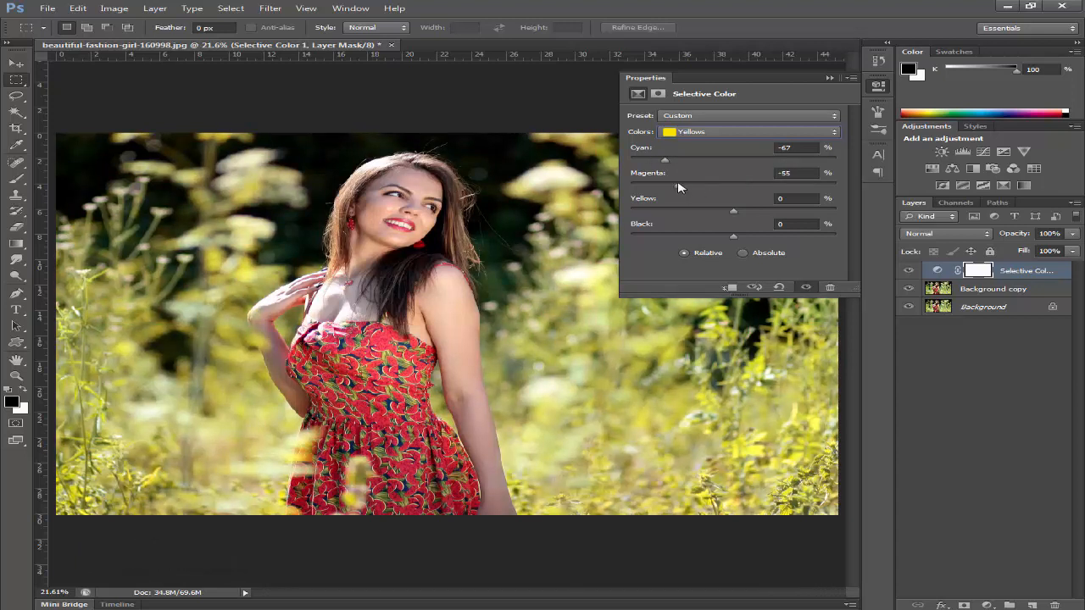
pyautogui.moveTo(685, 186); pyautogui.dragTo(737, 243)
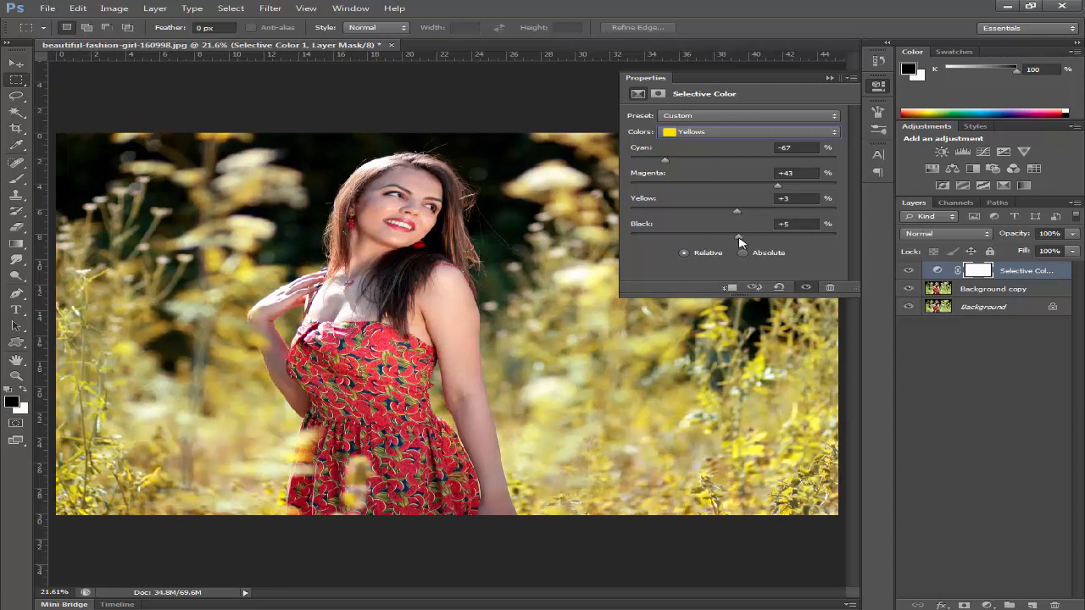
# Set the Greens of this Selective Color layer to Cyan -73, Magenta +57, Yellow +31 and Black +9
pyautogui.click(720, 132)
pyautogui.click(715, 165)
pyautogui.moveTo(732, 161); pyautogui.dragTo(661, 161)
pyautogui.moveTo(735, 185); pyautogui.dragTo(792, 185)
pyautogui.moveTo(735, 211); pyautogui.dragTo(790, 216)
pyautogui.moveTo(752, 240)
pyautogui.mouseDown()
pyautogui.moveTo(776, 240)
pyautogui.moveTo(686, 243)
pyautogui.moveTo(765, 241)
pyautogui.moveTo(744, 243)
pyautogui.mouseUp()
pyautogui.click(741, 136)
pyautogui.click(964, 411)
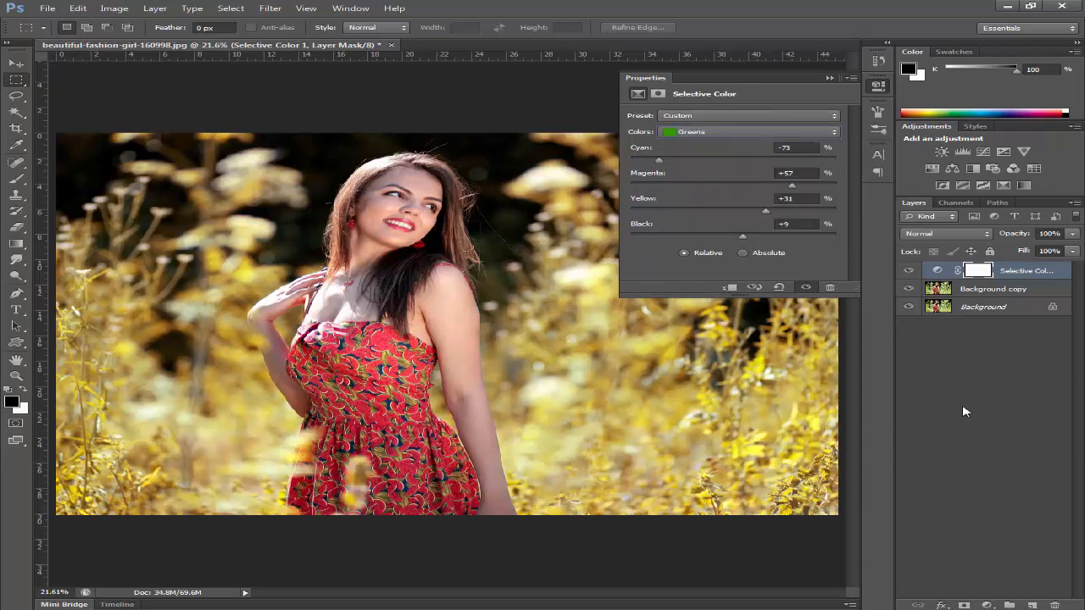
# Add a second Selective Color adjustment layer and shift its Greens toward less cyan and more magenta
pyautogui.click(987, 605)
pyautogui.click(957, 593)
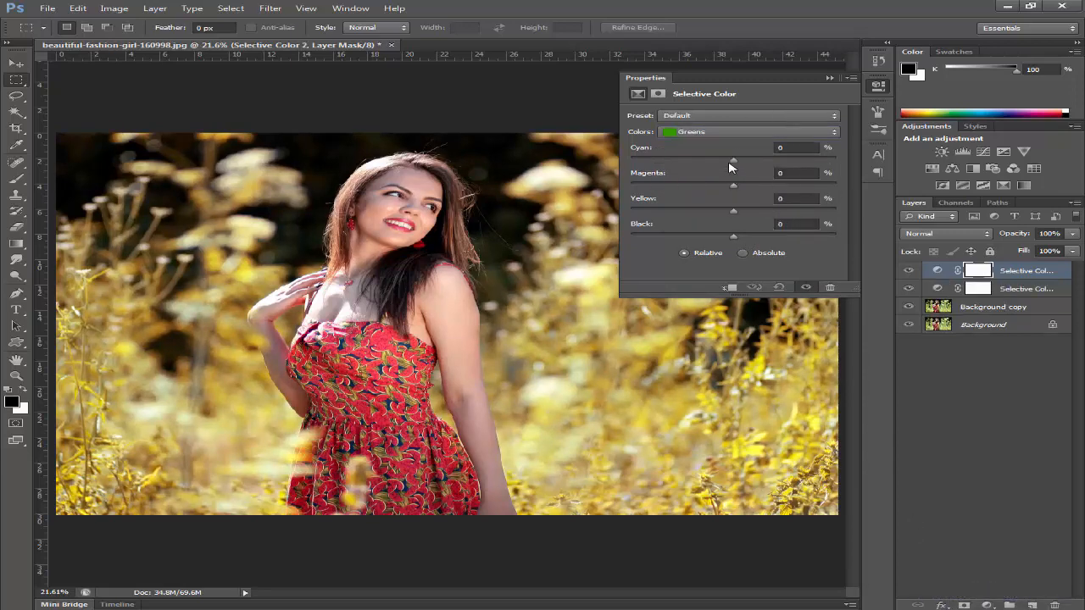
pyautogui.moveTo(733, 160); pyautogui.dragTo(680, 166)
pyautogui.moveTo(735, 188); pyautogui.dragTo(794, 190)
pyautogui.moveTo(738, 212); pyautogui.dragTo(686, 237)
pyautogui.moveTo(756, 241)
pyautogui.mouseDown()
pyautogui.moveTo(817, 239)
pyautogui.moveTo(758, 238)
pyautogui.mouseUp()
# Set the Yellows of the second Selective Color layer to Cyan -30, Magenta +26, Yellow -12 and Black +16
pyautogui.click(707, 131)
pyautogui.click(710, 150)
pyautogui.moveTo(731, 161); pyautogui.dragTo(758, 238)
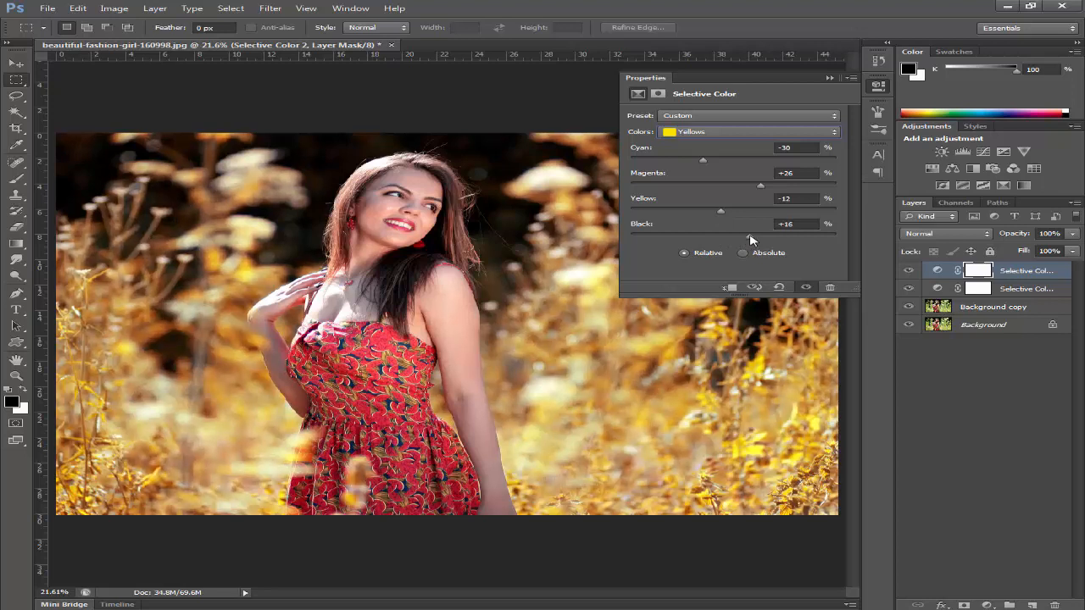
pyautogui.click(829, 78)
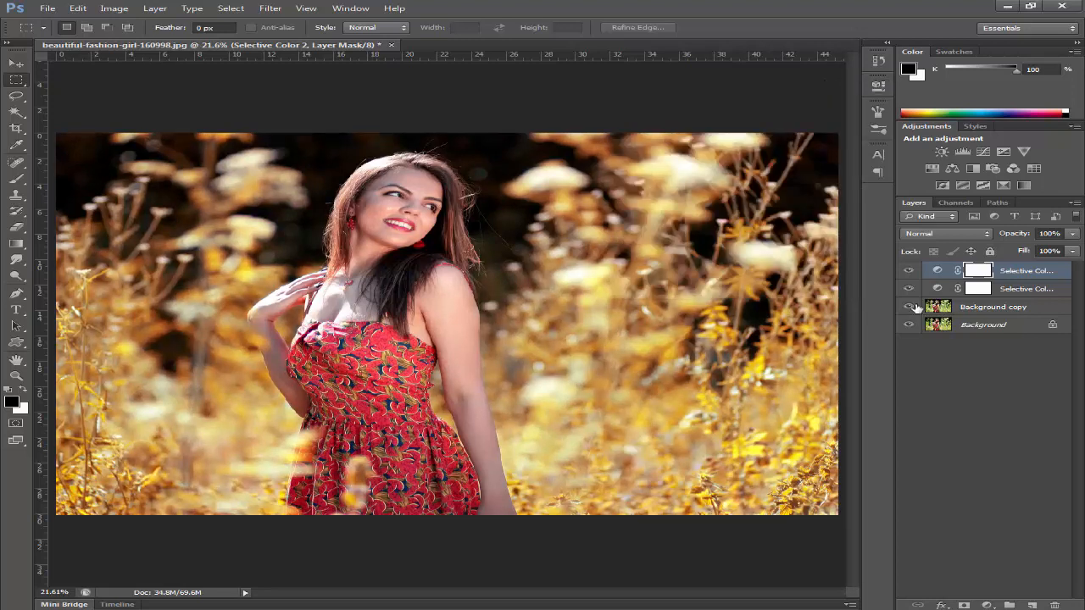
# Add a Curves adjustment layer and slightly lower the RGB midtones, with a second curve point in the shadows
pyautogui.click(988, 605)
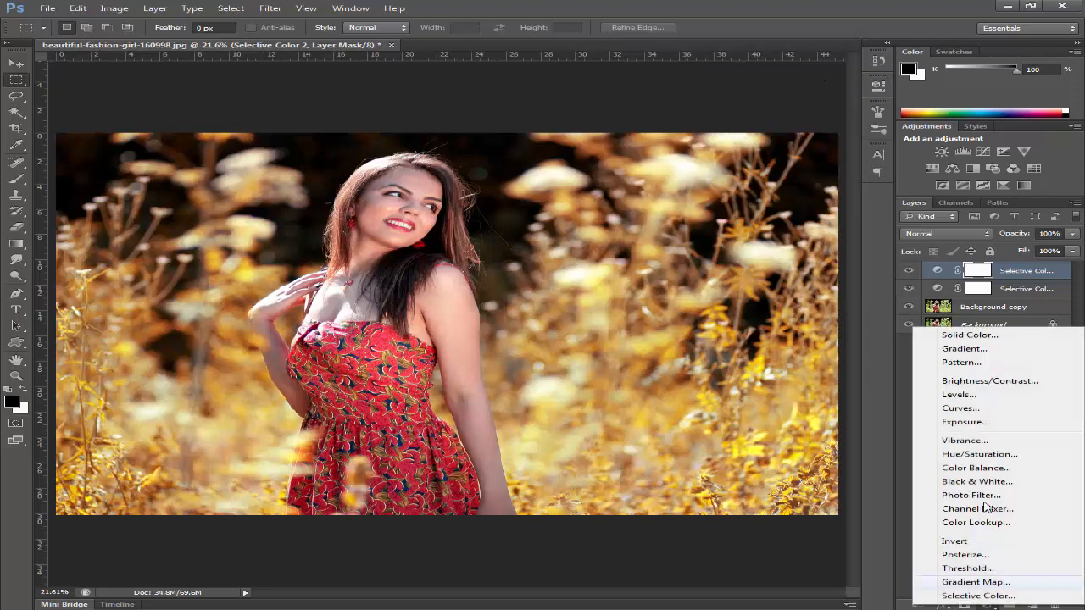
pyautogui.click(960, 409)
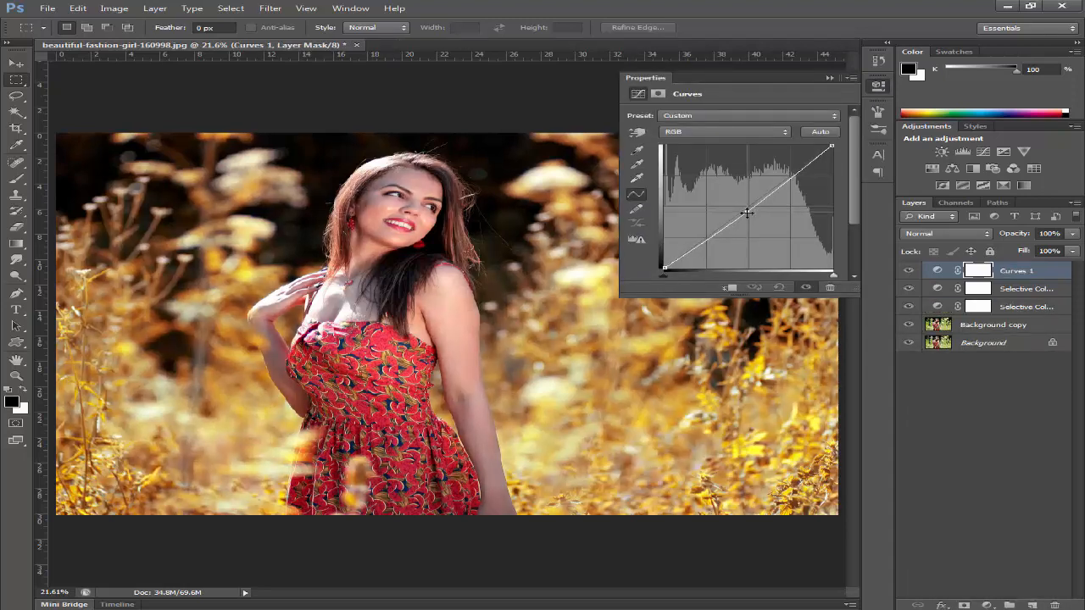
pyautogui.moveTo(746, 213); pyautogui.dragTo(747, 212)
pyautogui.moveTo(788, 180); pyautogui.dragTo(843, 241)
pyautogui.moveTo(694, 248); pyautogui.dragTo(694, 245)
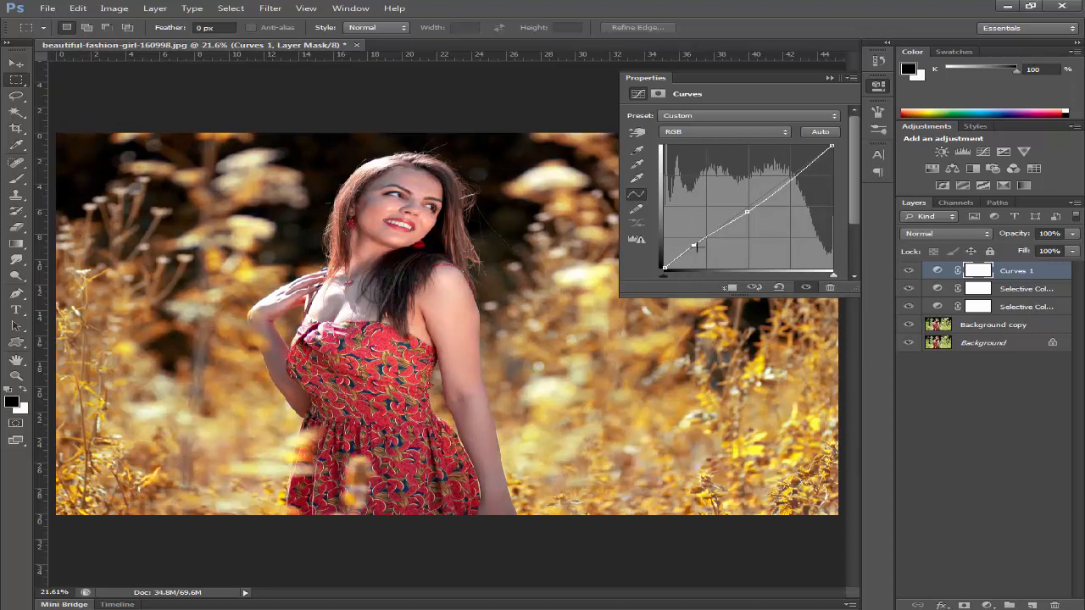
# Fine-tune the Green channel curve with points in the midtones, highlights and shadows
pyautogui.click(696, 133)
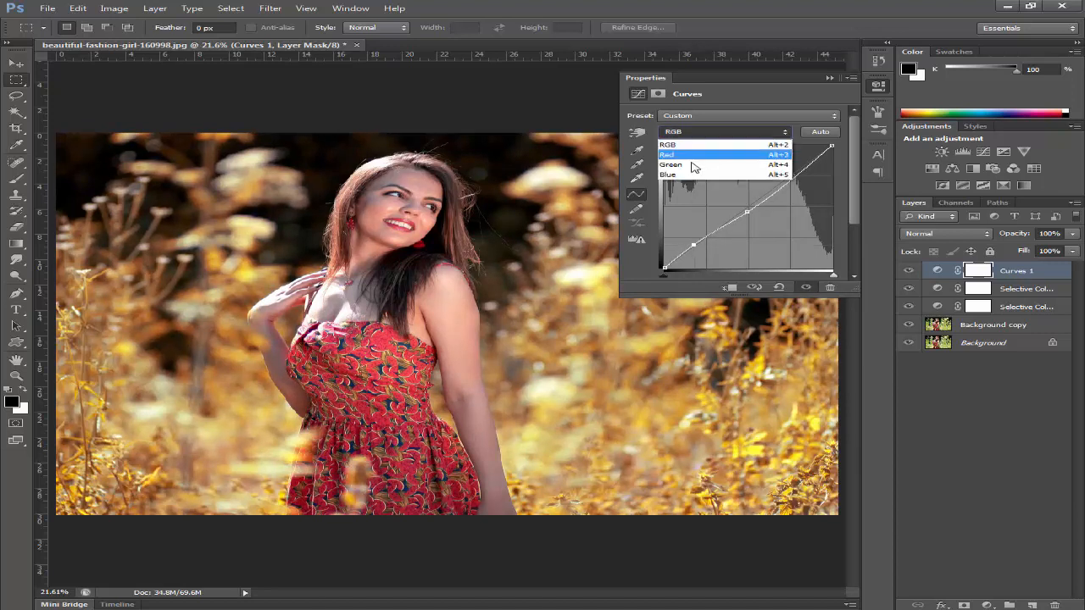
pyautogui.click(690, 169)
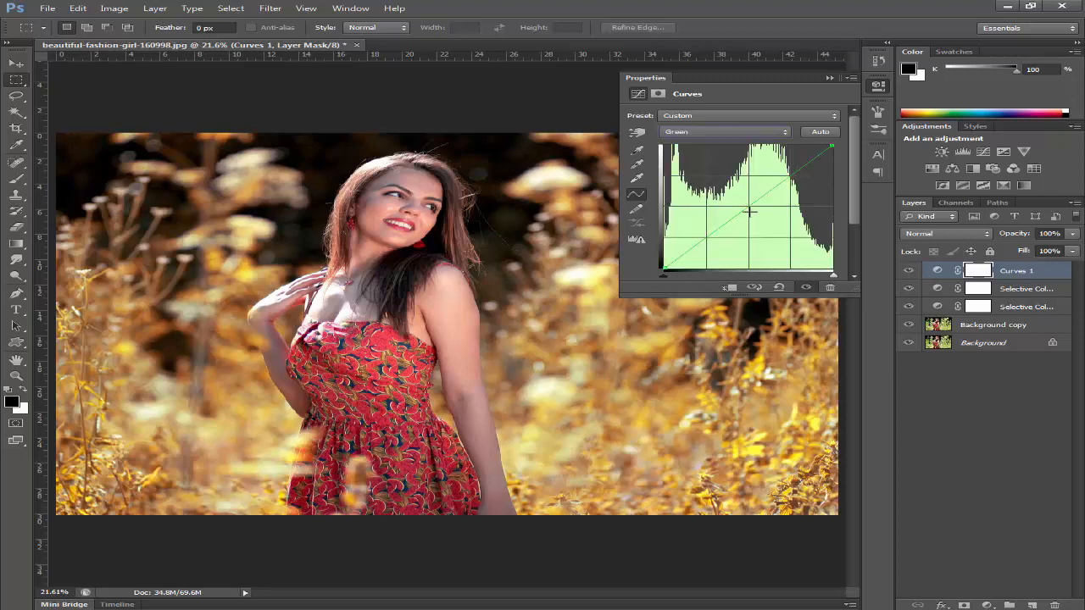
pyautogui.moveTo(749, 212); pyautogui.dragTo(747, 209)
pyautogui.moveTo(799, 171); pyautogui.dragTo(796, 174)
pyautogui.moveTo(693, 247); pyautogui.dragTo(696, 246)
pyautogui.moveTo(793, 173); pyautogui.dragTo(794, 173)
# Raise the midtones of the Blue channel curve slightly and check the Curves layer's effect on the photo
pyautogui.click(716, 133)
pyautogui.click(703, 182)
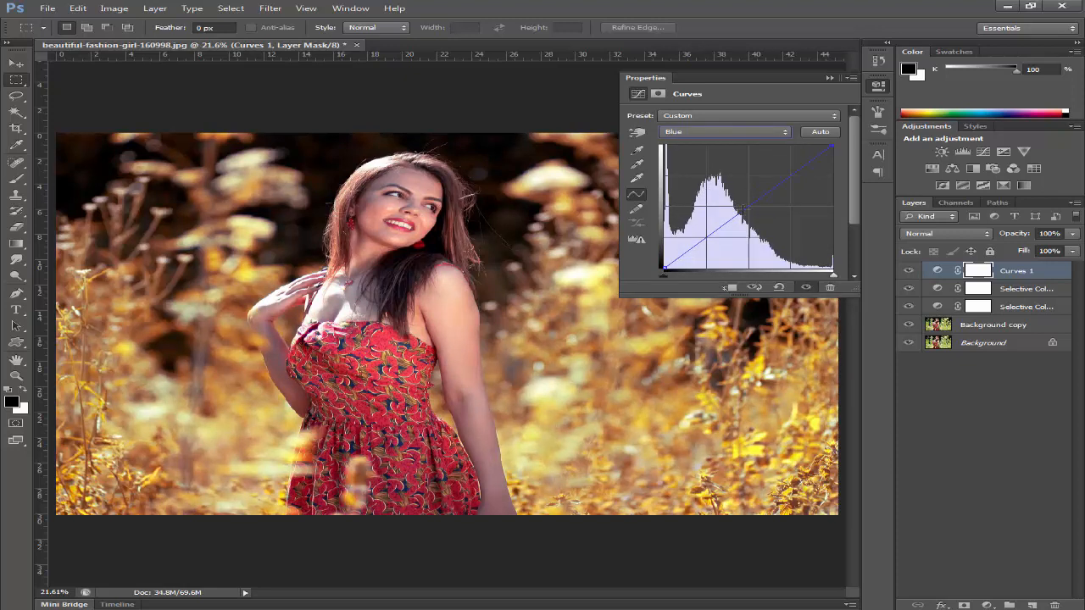
pyautogui.moveTo(743, 208); pyautogui.dragTo(743, 206)
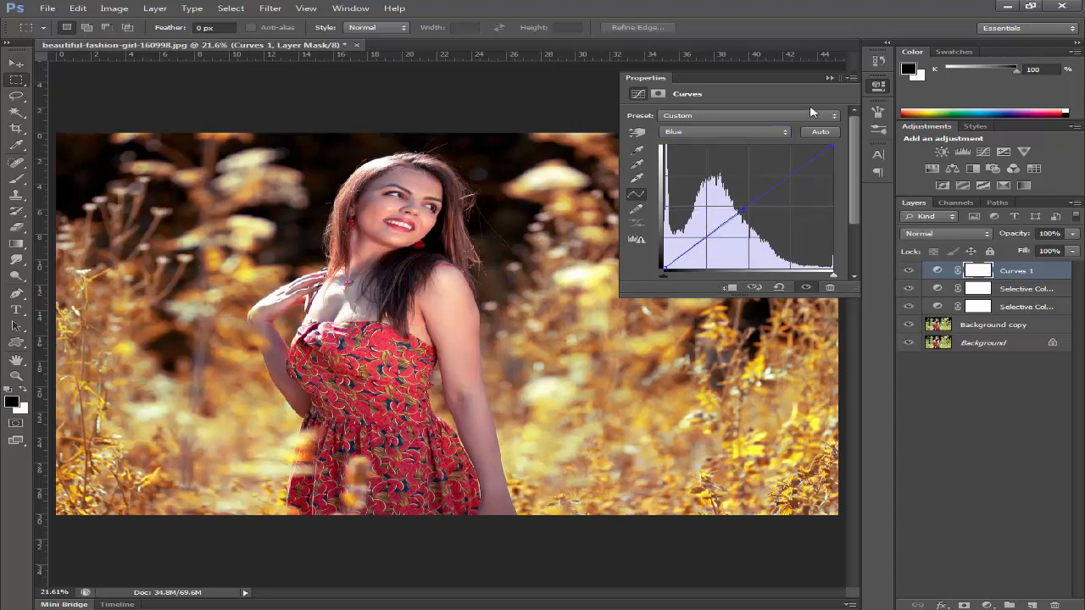
pyautogui.click(828, 78)
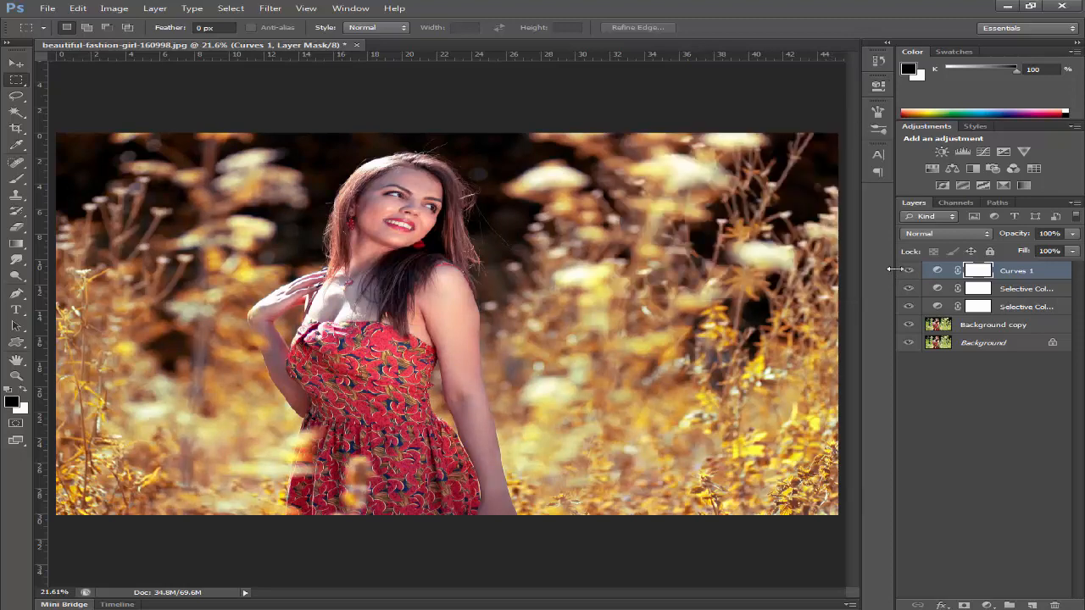
pyautogui.click(901, 272)
# Add a Brightness/Contrast adjustment layer with Brightness -2 and Contrast -10, and compare the photo with and without it
pyautogui.click(983, 605)
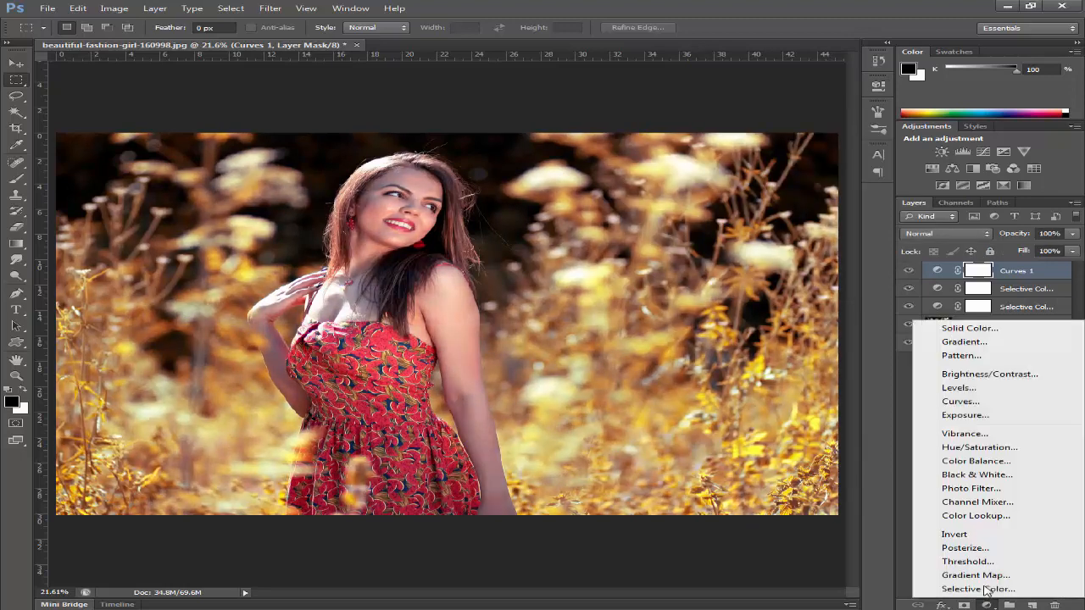
pyautogui.click(983, 379)
pyautogui.moveTo(736, 173); pyautogui.dragTo(733, 150)
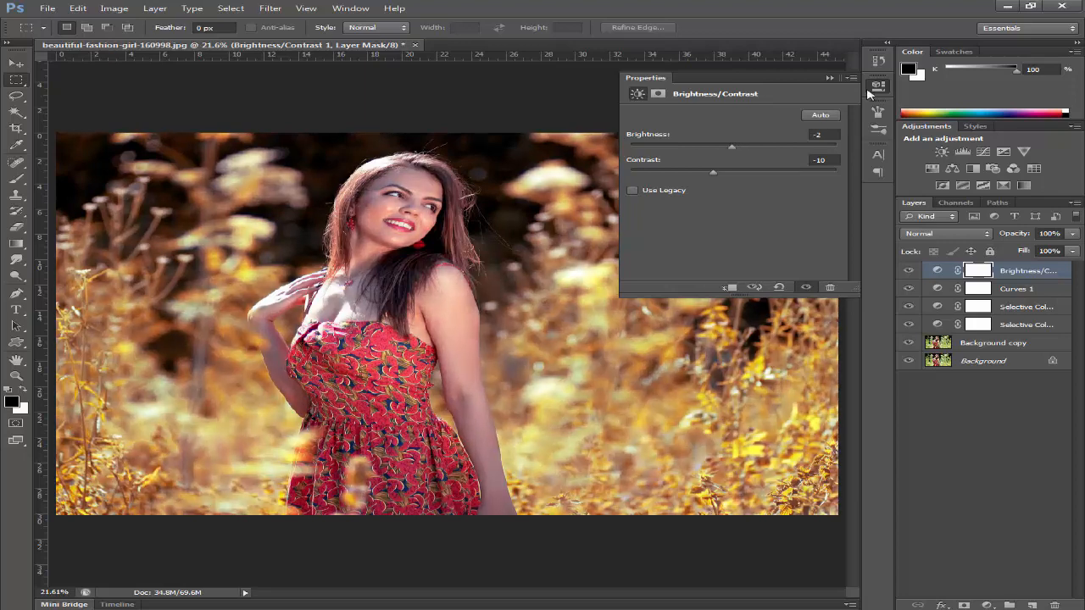
pyautogui.click(829, 78)
pyautogui.click(907, 272)
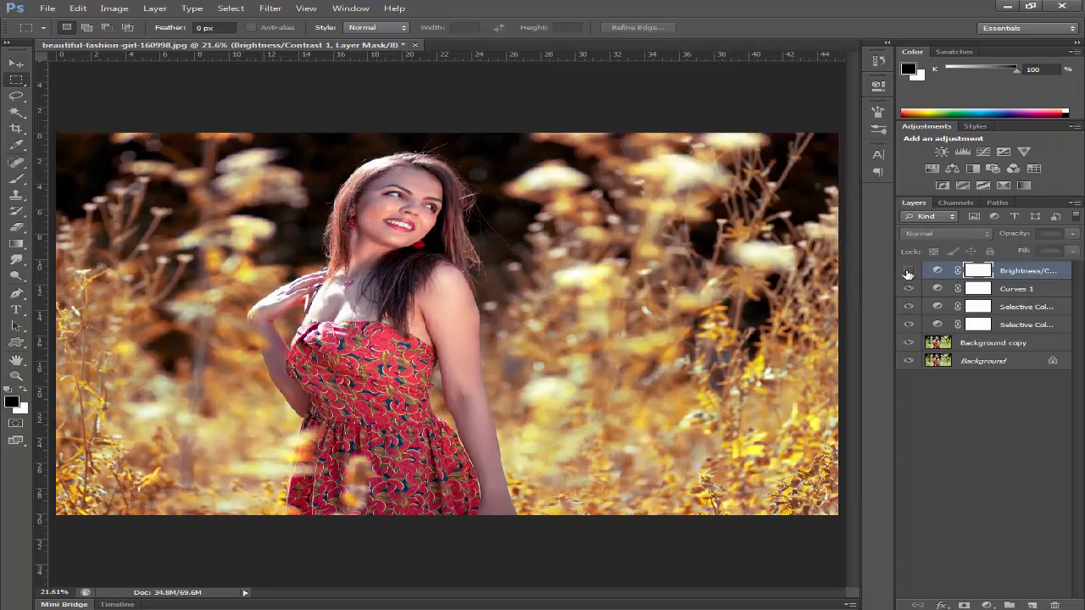
pyautogui.click(908, 271)
# Add a Color Lookup adjustment layer and load the 2Strip.look 3DLUT file
pyautogui.click(985, 605)
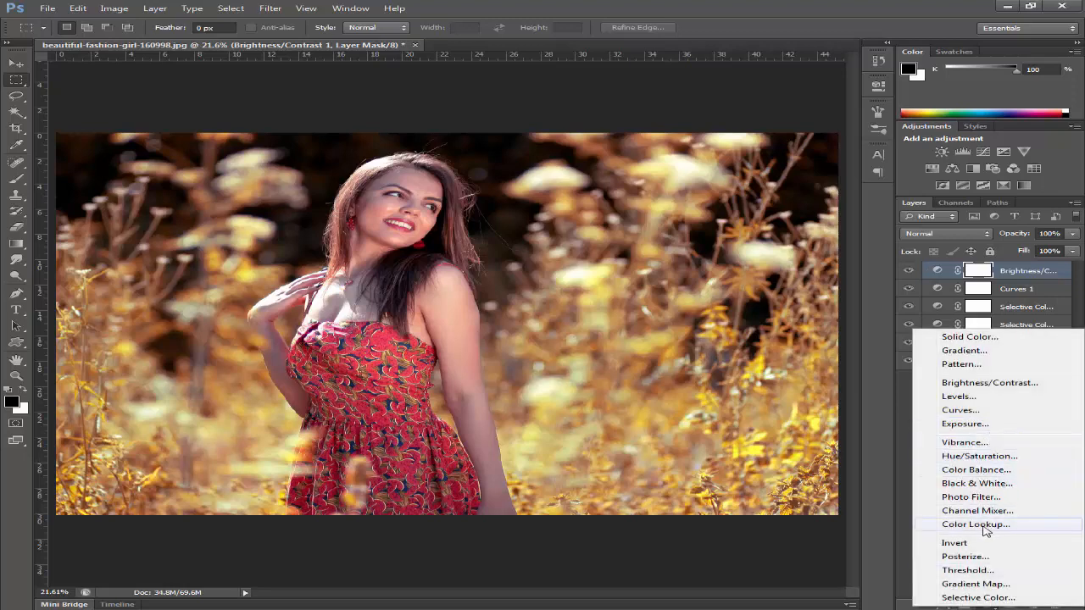
pyautogui.click(976, 525)
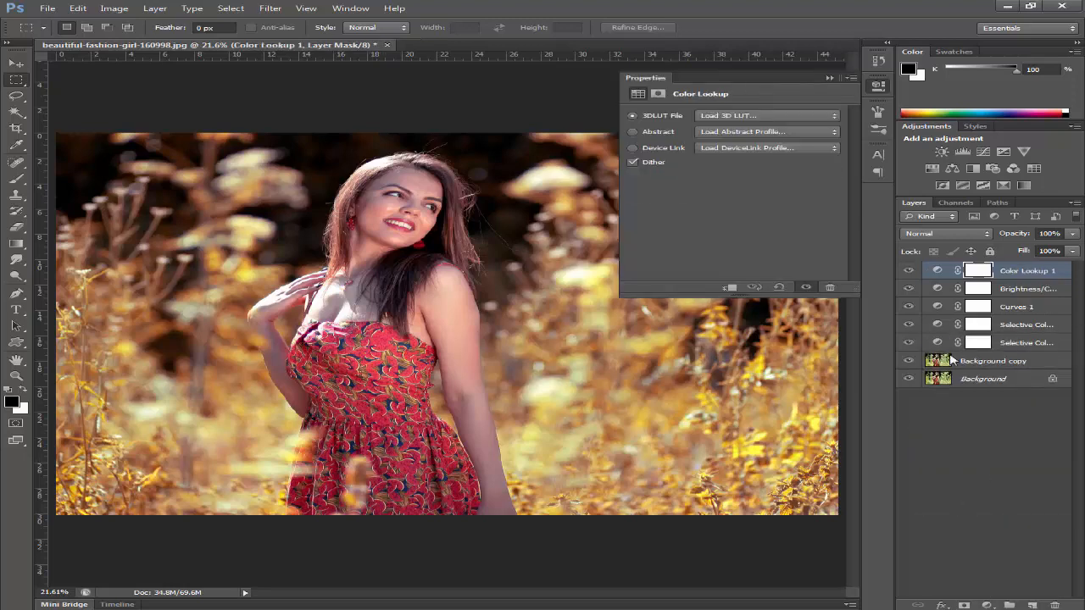
pyautogui.click(740, 116)
pyautogui.click(751, 165)
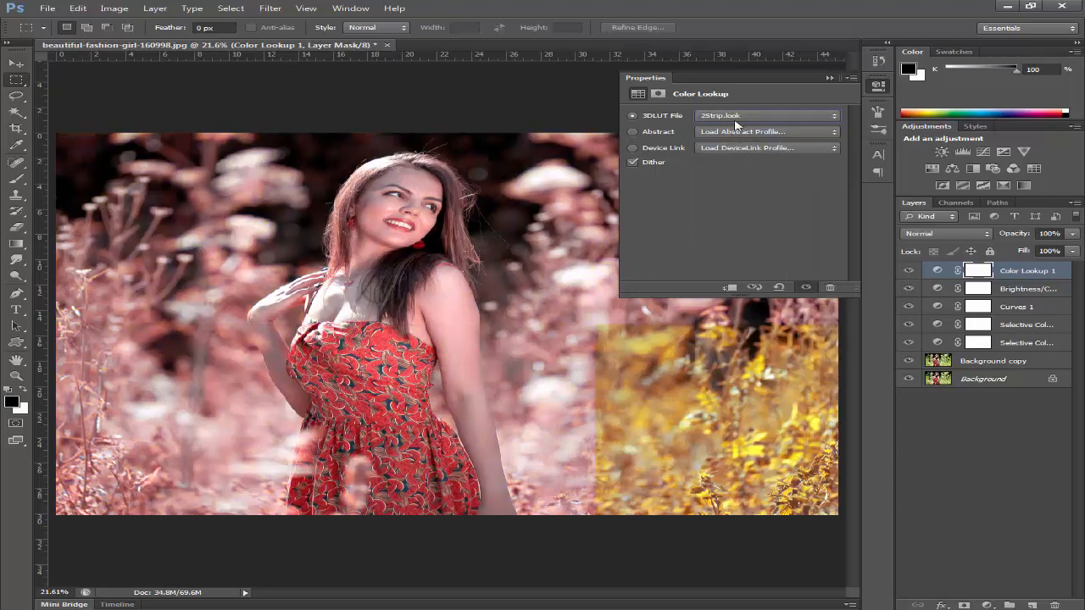
# Try out the other 3DLUT files one after another and settle on Soft_Warming.look
pyautogui.press('Down')
pyautogui.press('Down')
pyautogui.press('Down')
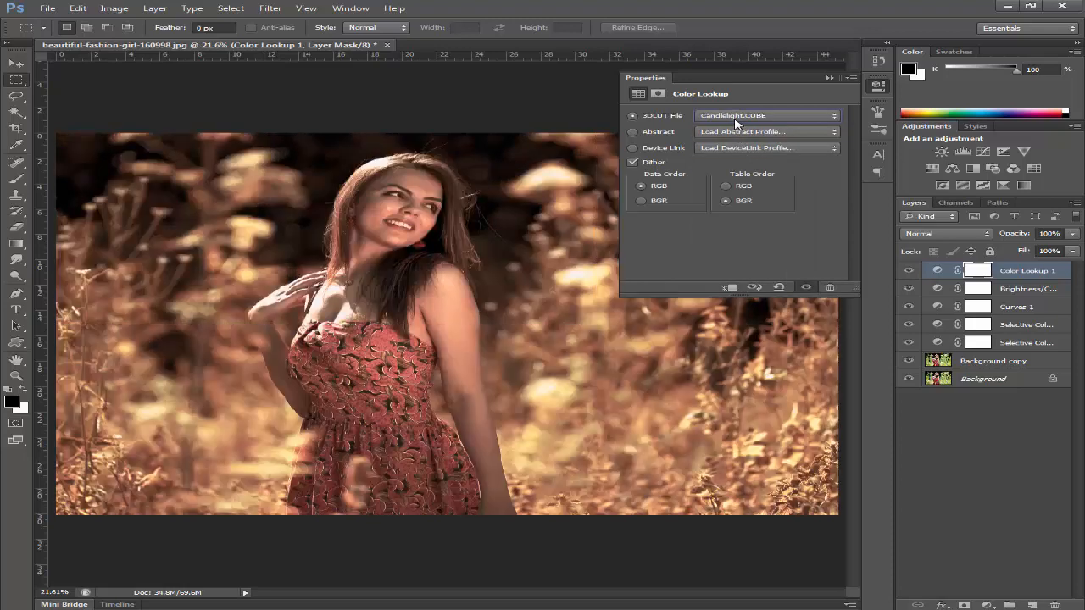
pyautogui.press('Down')
pyautogui.press('Down')
pyautogui.press('Down')
pyautogui.press('Down')
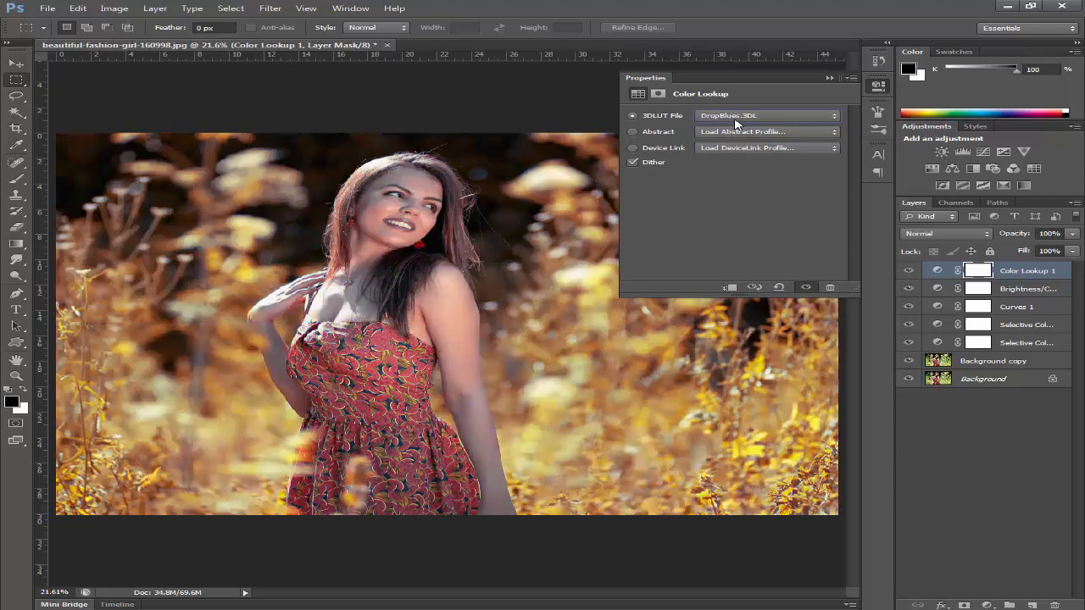
pyautogui.press('Down')
pyautogui.press('Down')
pyautogui.press('Down')
pyautogui.press('Down')
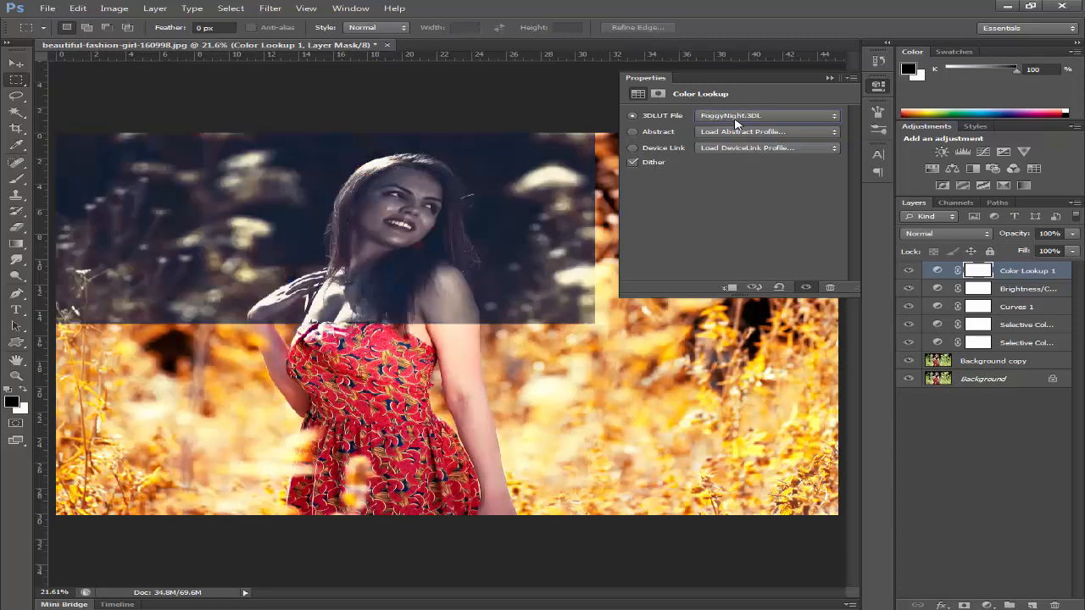
pyautogui.press('Down')
pyautogui.press('Down')
pyautogui.press('Down')
pyautogui.press('Down')
pyautogui.press('Down')
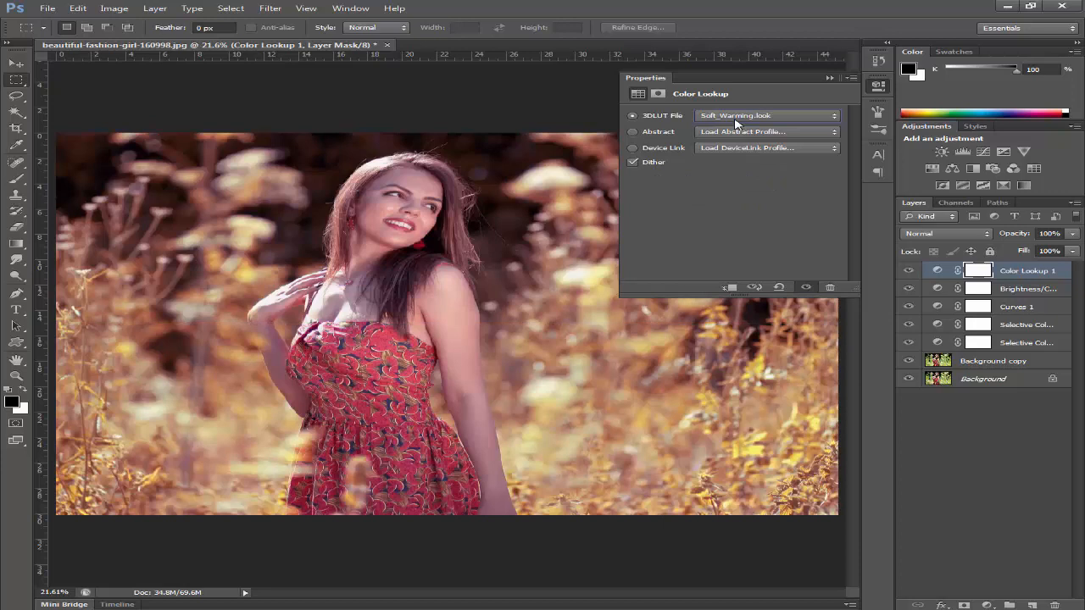
pyautogui.click(735, 120)
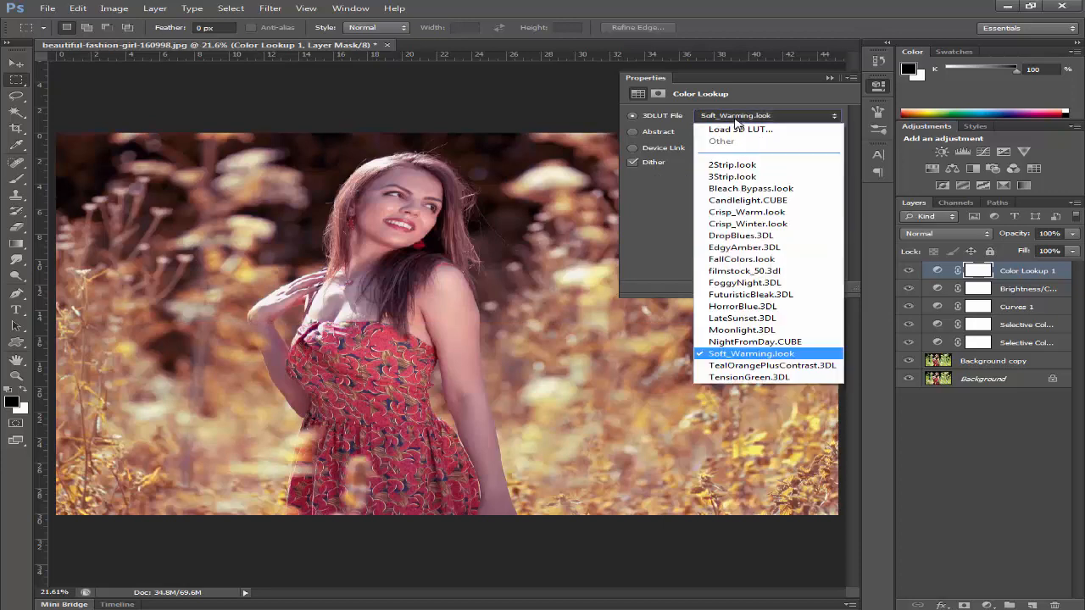
pyautogui.click(771, 354)
pyautogui.click(829, 78)
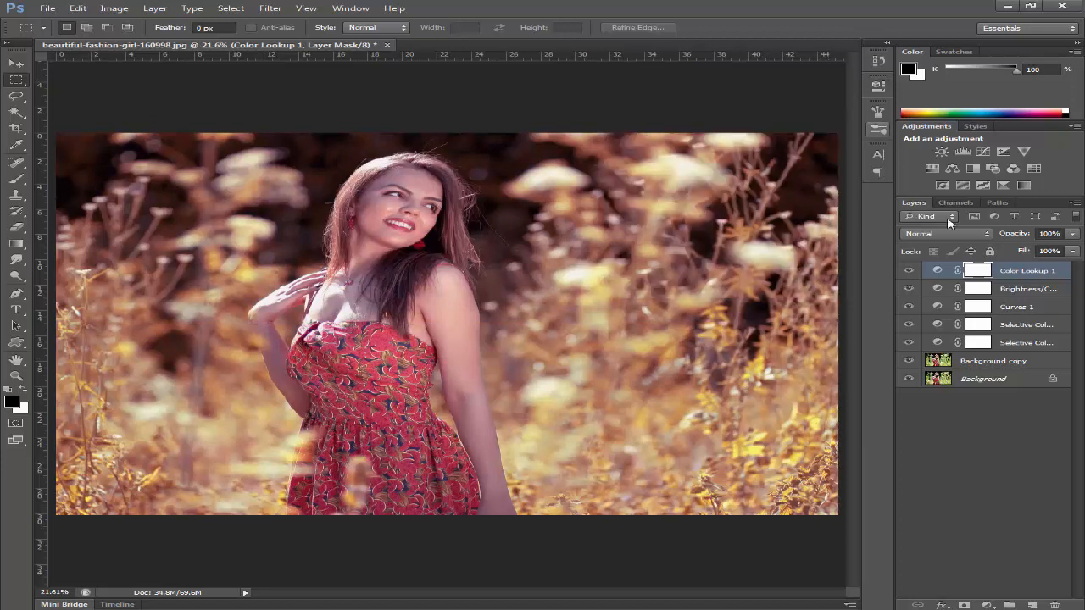
# Compare the photo with and without the Color Lookup layer and reduce the layer's opacity to 72%
pyautogui.click(907, 270)
pyautogui.click(907, 270)
pyautogui.moveTo(1039, 236); pyautogui.dragTo(1009, 238)
# Hide all five adjustment layers and show them again from the lowest up to compare the original and graded photo
pyautogui.moveTo(908, 306); pyautogui.dragTo(907, 343)
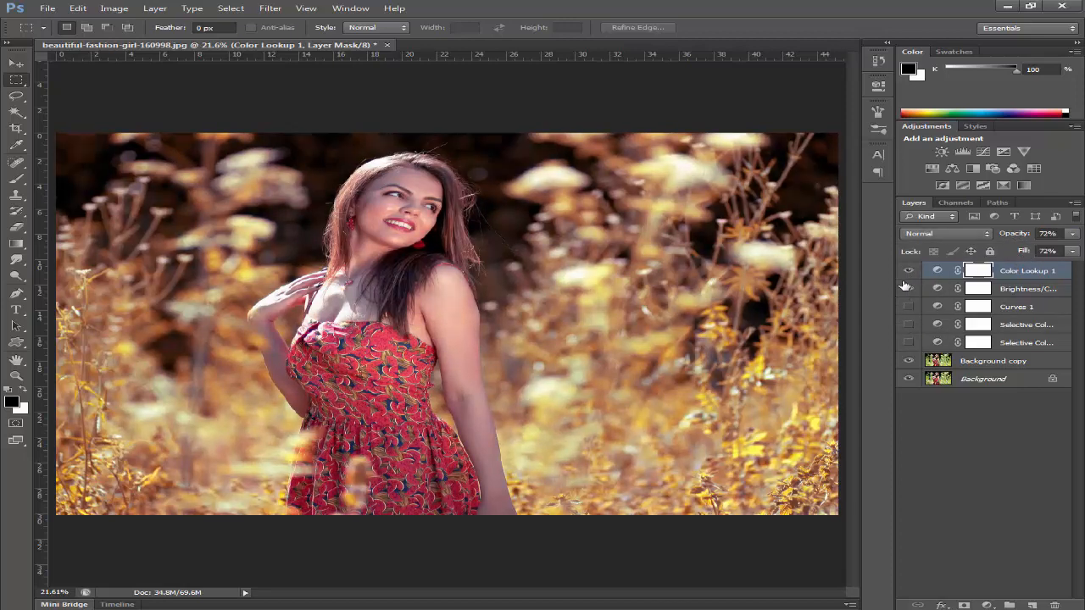
pyautogui.moveTo(905, 286); pyautogui.dragTo(908, 271)
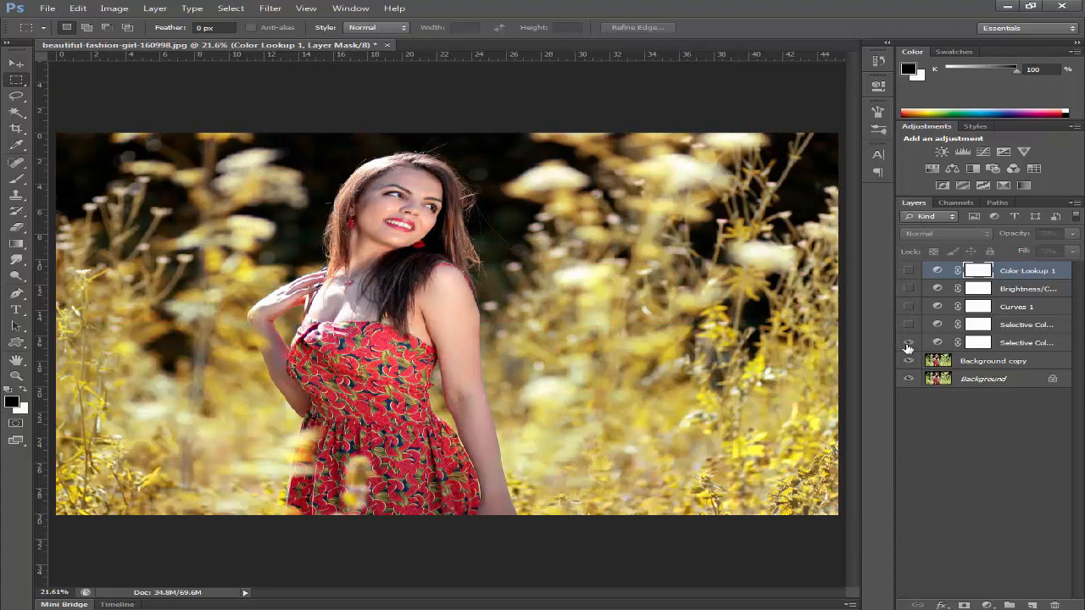
pyautogui.moveTo(907, 346); pyautogui.dragTo(907, 310)
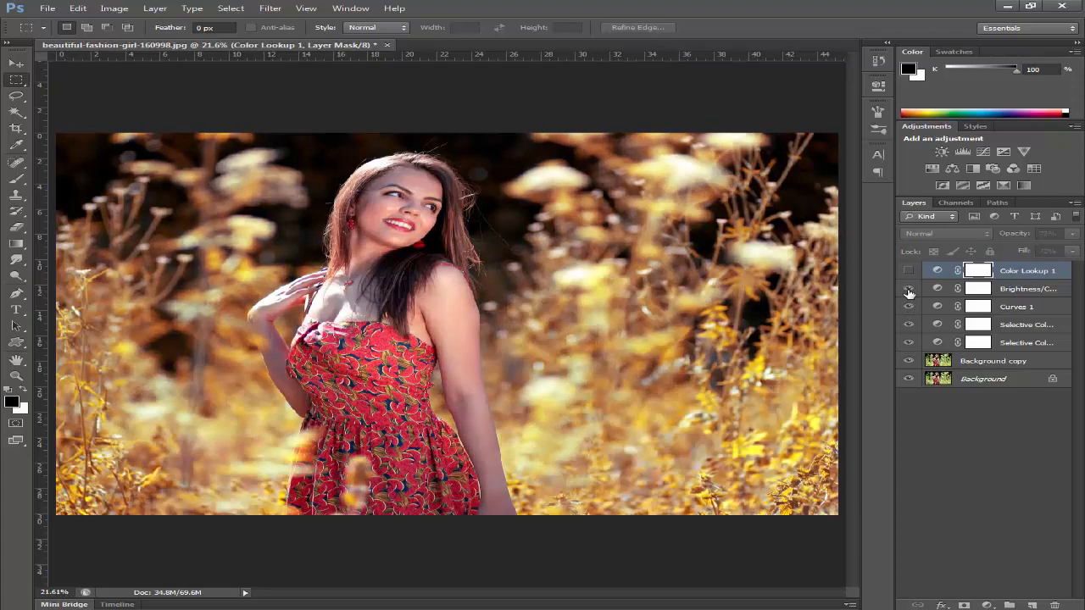
pyautogui.moveTo(908, 292); pyautogui.dragTo(908, 272)
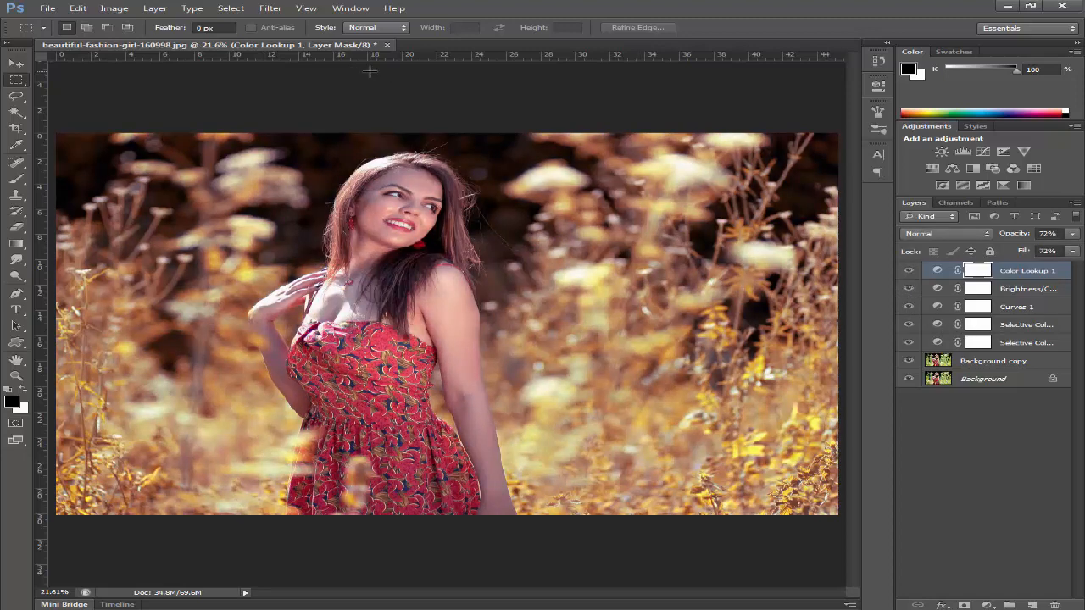
# Open beautiful-beauty-braided-hair-89779.jpg through Camera Raw with its default settings
pyautogui.click(48, 8)
pyautogui.click(51, 32)
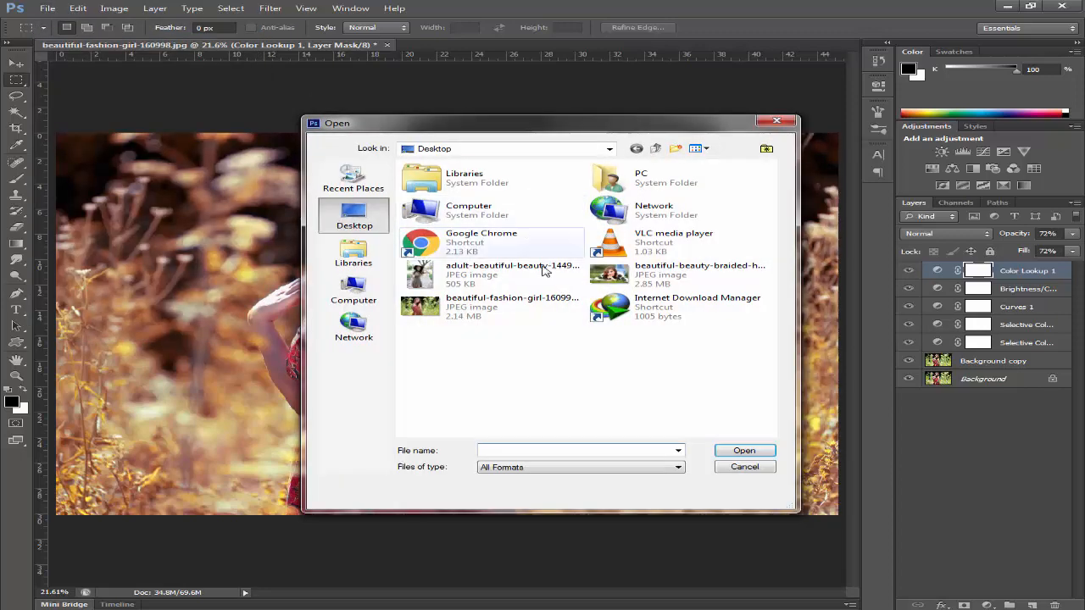
pyautogui.click(666, 284)
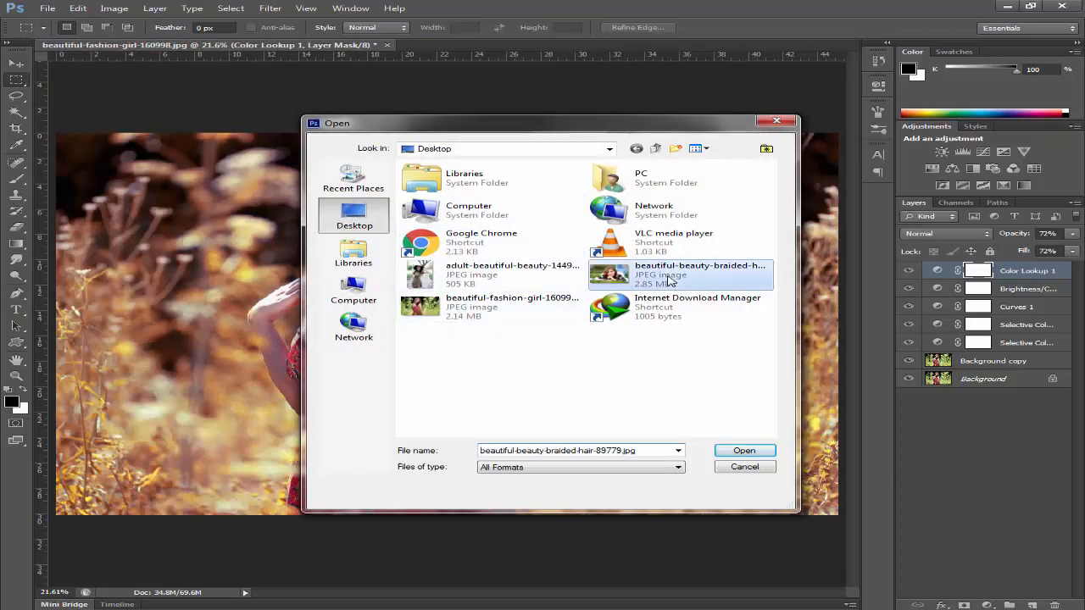
pyautogui.click(744, 452)
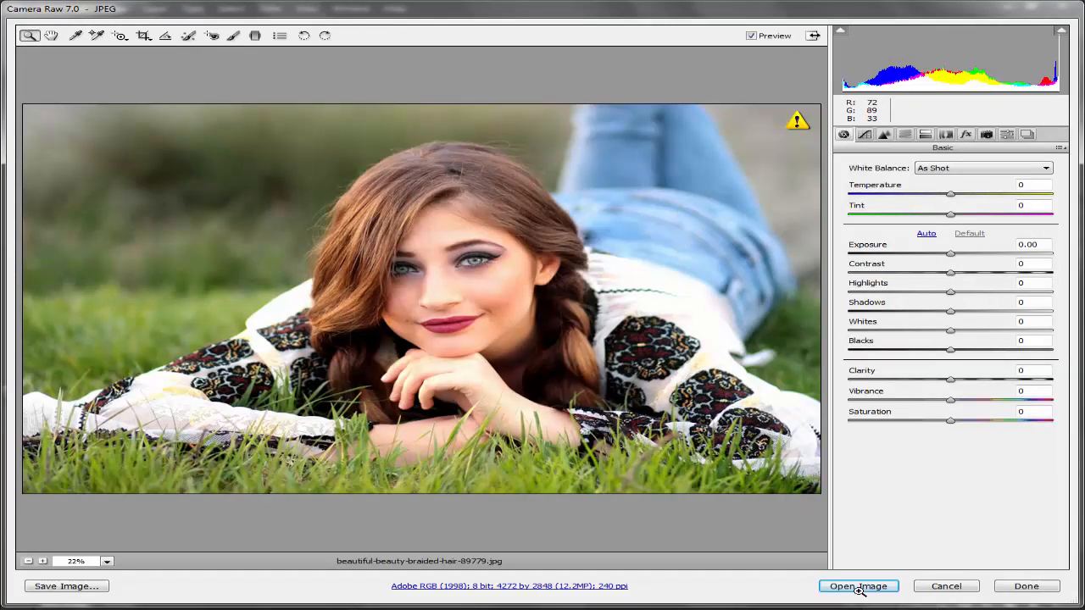
pyautogui.click(858, 586)
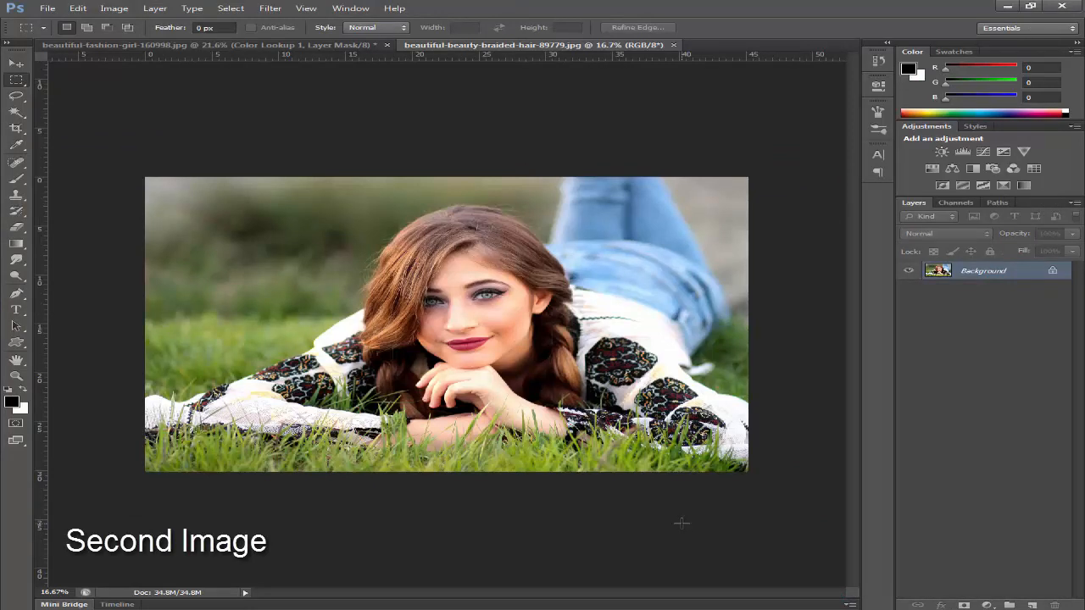
pyautogui.hotkey('ctrl', '0')
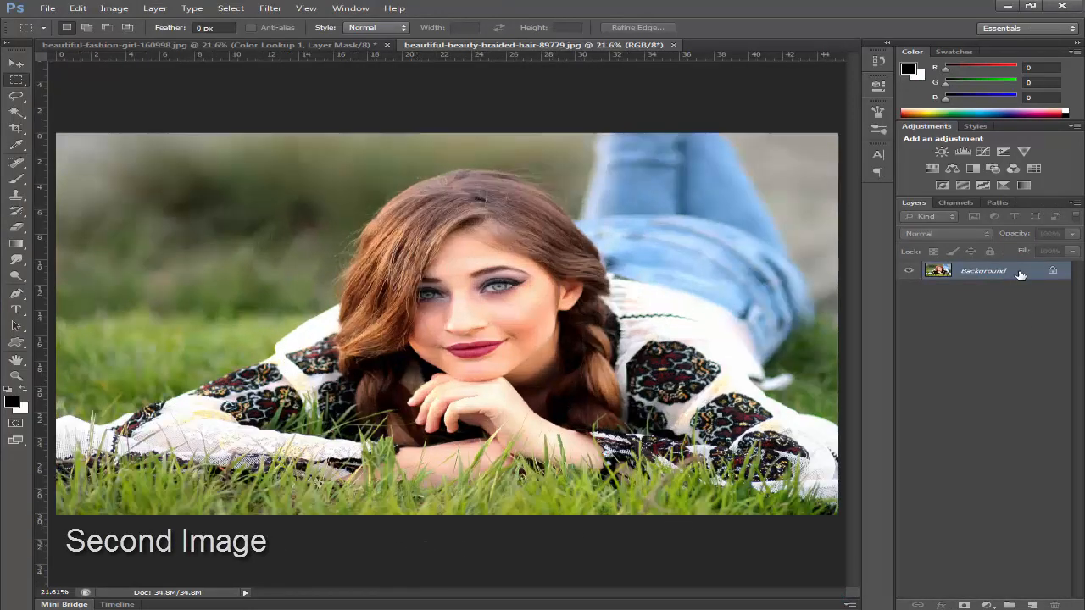
# Duplicate the Background layer and add a Selective Color adjustment layer above the copy
pyautogui.moveTo(1014, 272); pyautogui.dragTo(1032, 604)
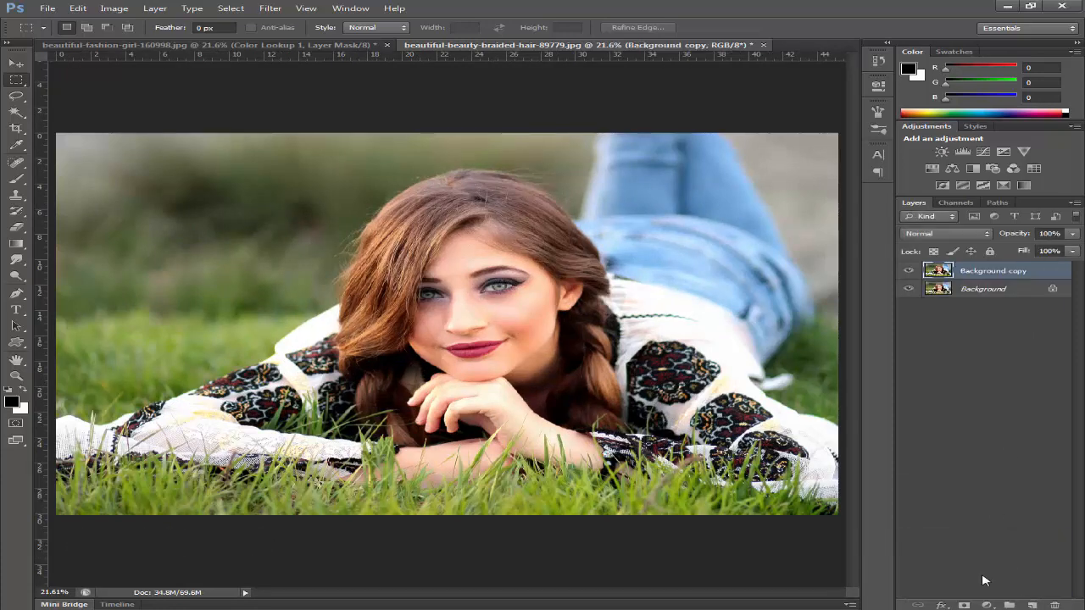
pyautogui.click(987, 605)
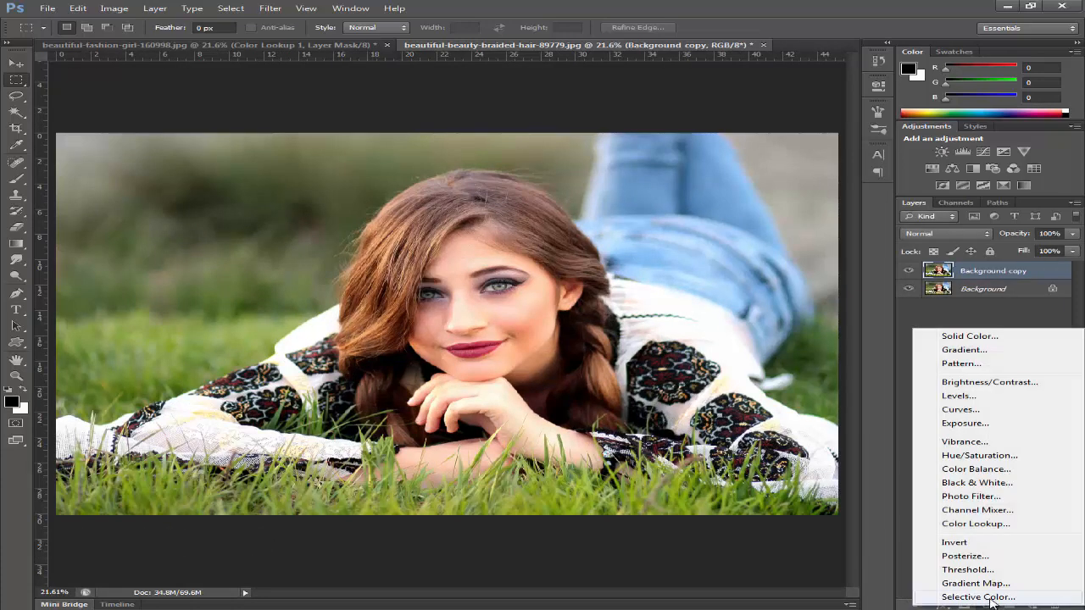
pyautogui.click(977, 597)
pyautogui.click(734, 161)
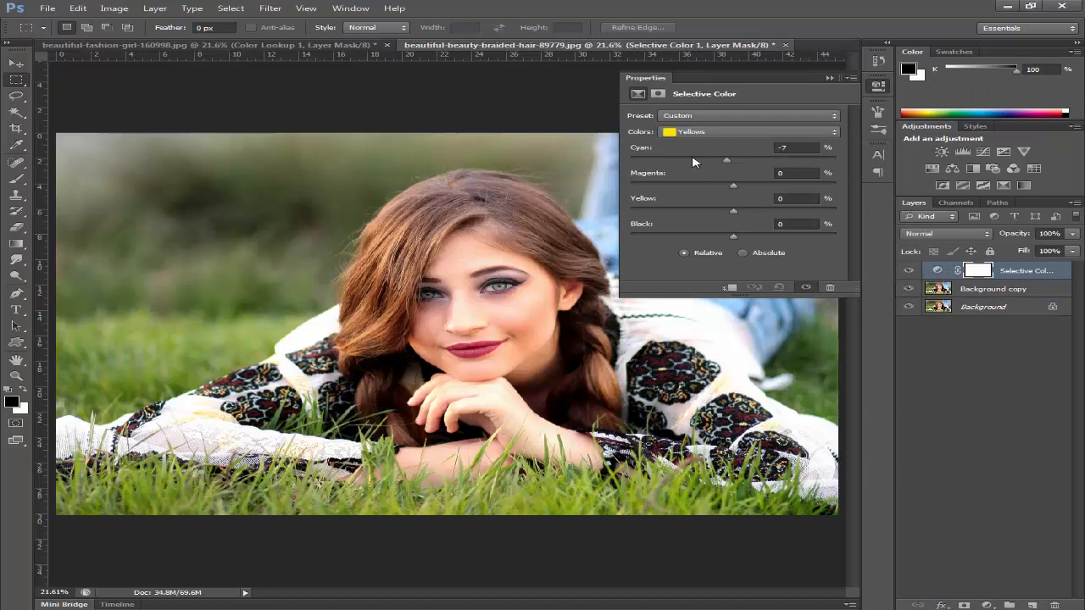
pyautogui.click(788, 148)
pyautogui.write('0')
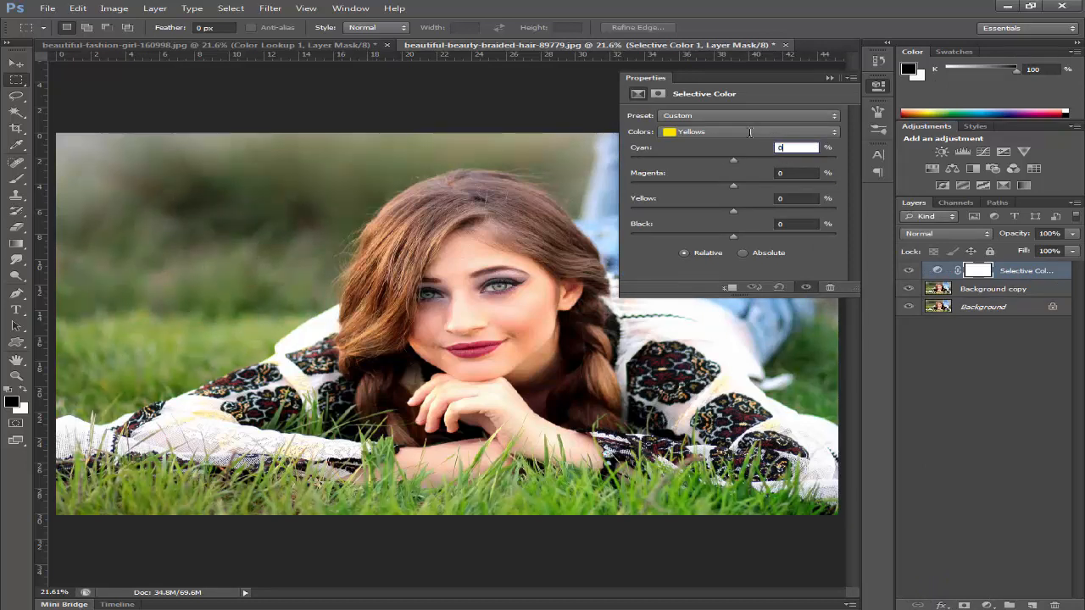
# Set the Greens in the Selective Color layer to Cyan -84, Magenta +80, Yellow +26 and Black +46
pyautogui.click(734, 133)
pyautogui.click(727, 165)
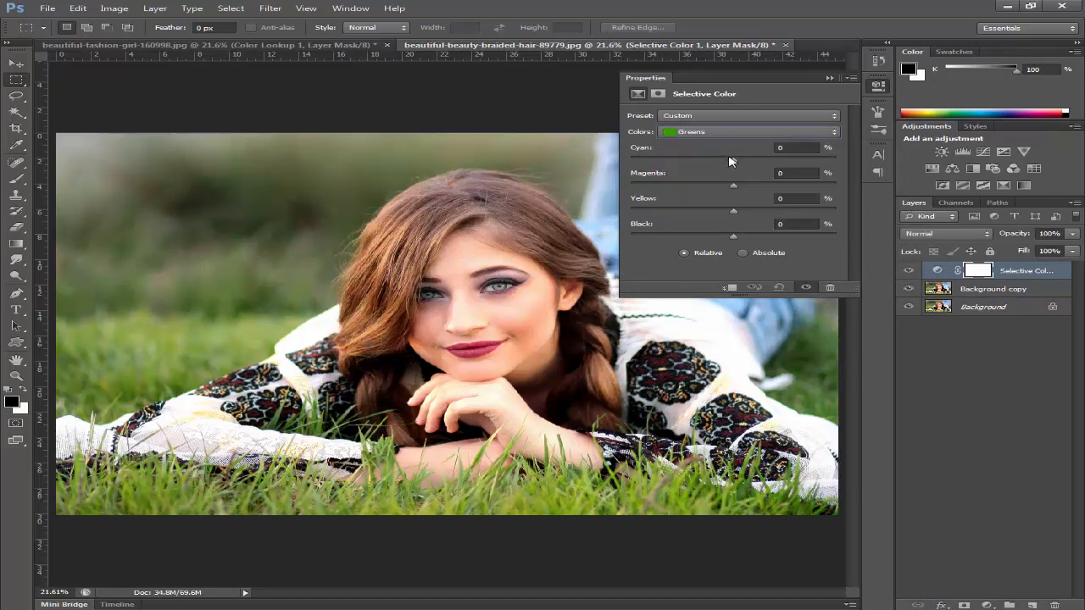
pyautogui.moveTo(730, 161); pyautogui.dragTo(647, 162)
pyautogui.moveTo(733, 186); pyautogui.dragTo(819, 188)
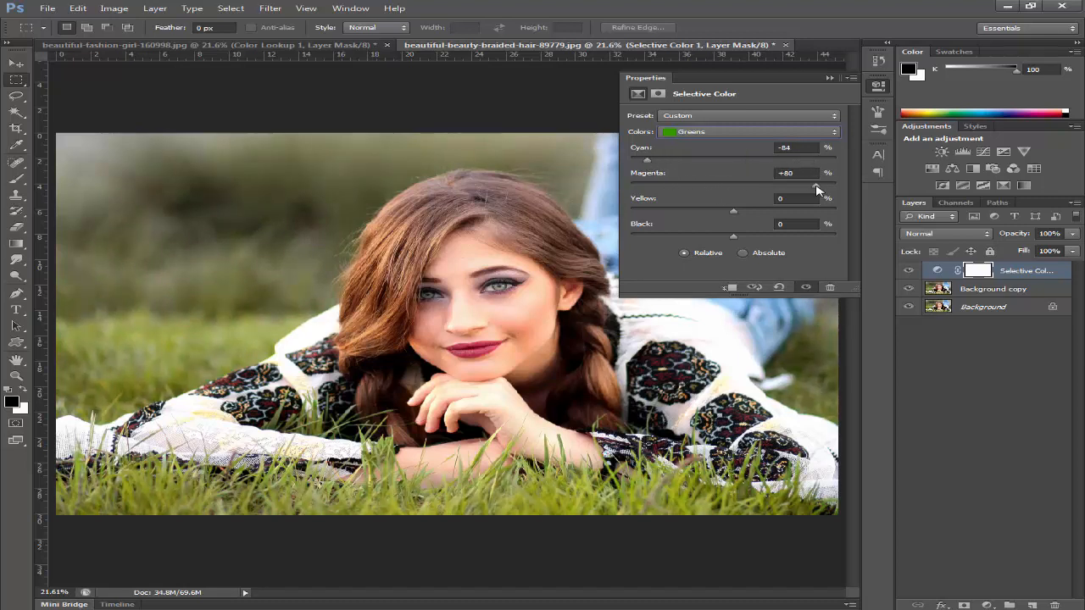
pyautogui.moveTo(739, 215); pyautogui.dragTo(646, 213)
pyautogui.click(760, 210)
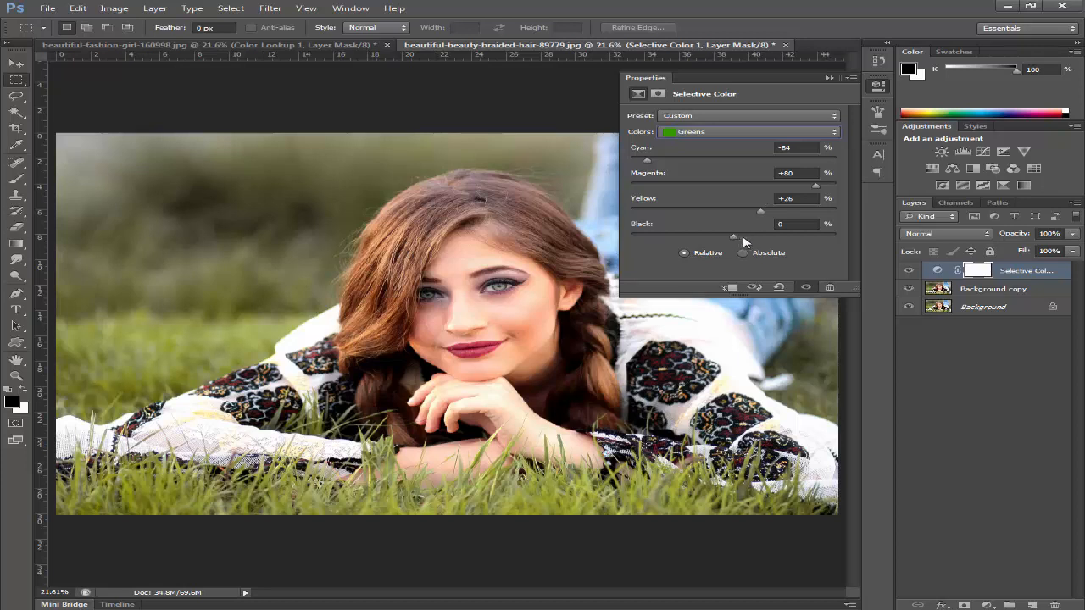
pyautogui.moveTo(743, 242); pyautogui.dragTo(782, 237)
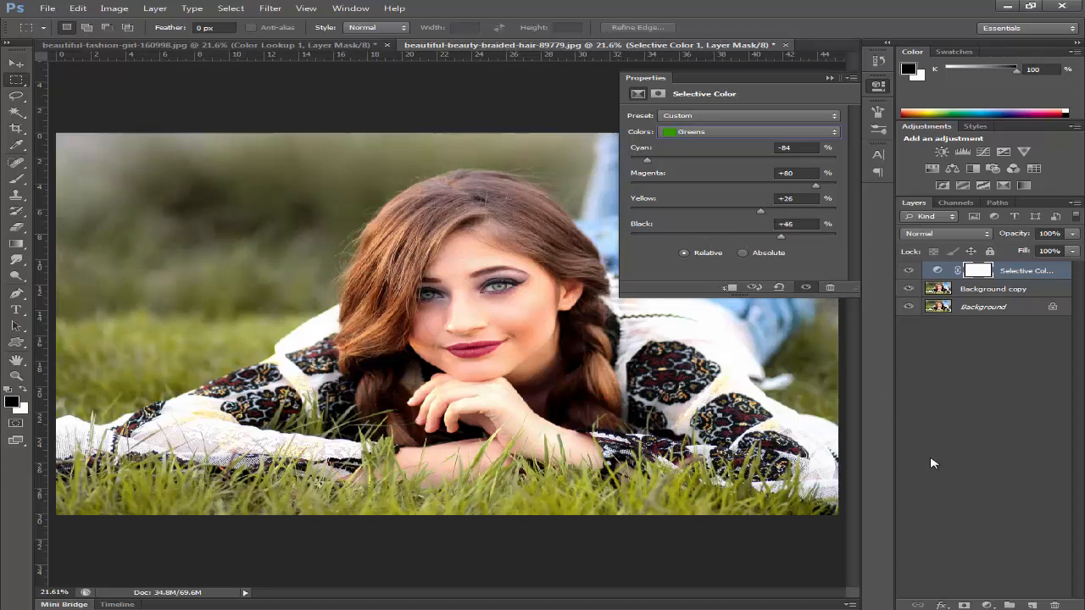
# Set the Yellows in the same Selective Color layer to Cyan -38, Magenta +59, Yellow +19 and Black +21
pyautogui.click(746, 133)
pyautogui.click(746, 158)
pyautogui.moveTo(733, 162); pyautogui.dragTo(794, 188)
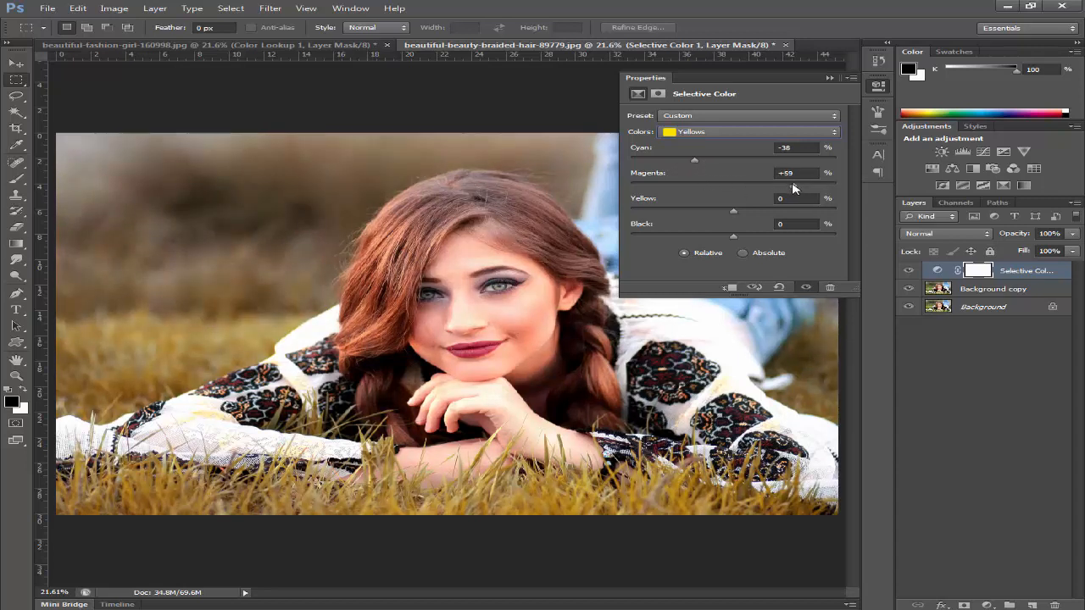
pyautogui.moveTo(734, 212); pyautogui.dragTo(757, 239)
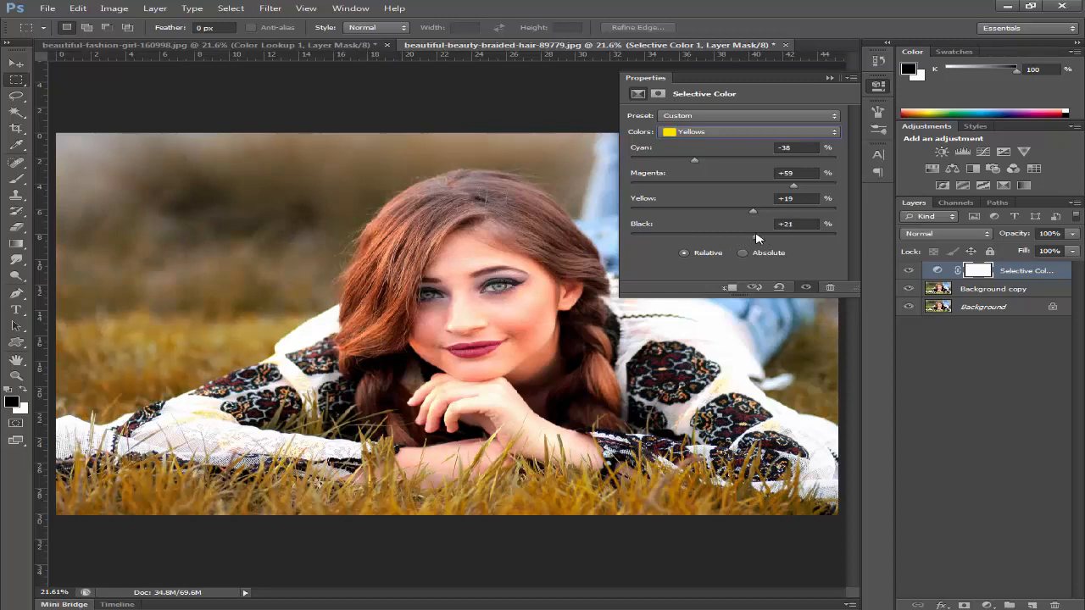
# Add a second Selective Color adjustment layer with Yellows at Cyan -25, Magenta +40, Yellow -22 and Black +2
pyautogui.click(986, 604)
pyautogui.click(974, 591)
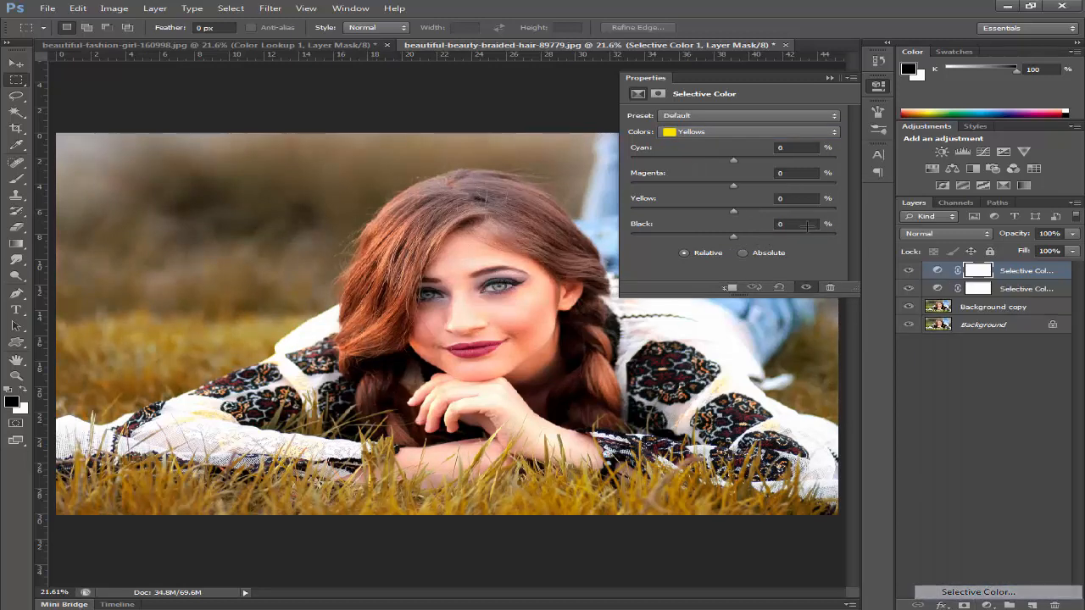
pyautogui.moveTo(734, 166); pyautogui.dragTo(773, 213)
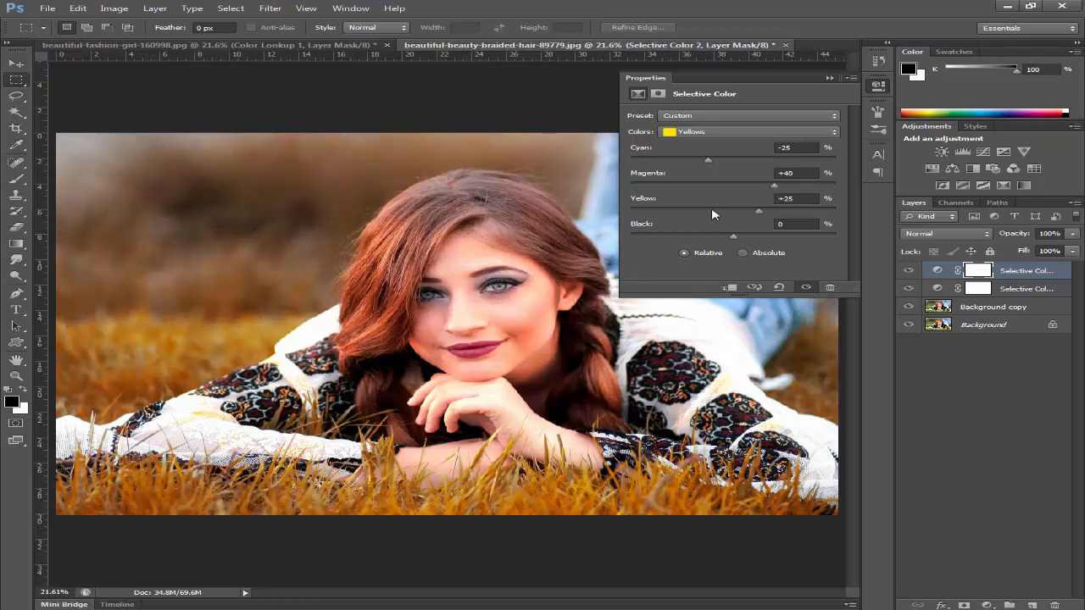
pyautogui.moveTo(730, 236)
pyautogui.mouseDown()
pyautogui.moveTo(705, 237)
pyautogui.moveTo(736, 237)
pyautogui.mouseUp()
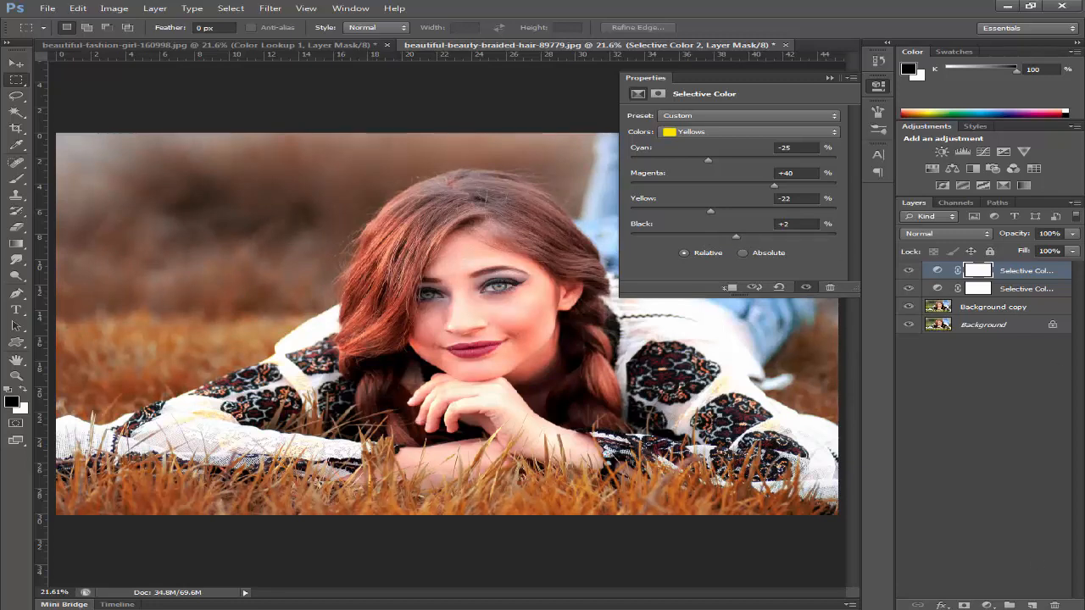
# Add a Color Balance adjustment layer and shift its Midtones to -6 on Yellow–Blue and slightly on Cyan–Red
pyautogui.click(986, 605)
pyautogui.click(983, 470)
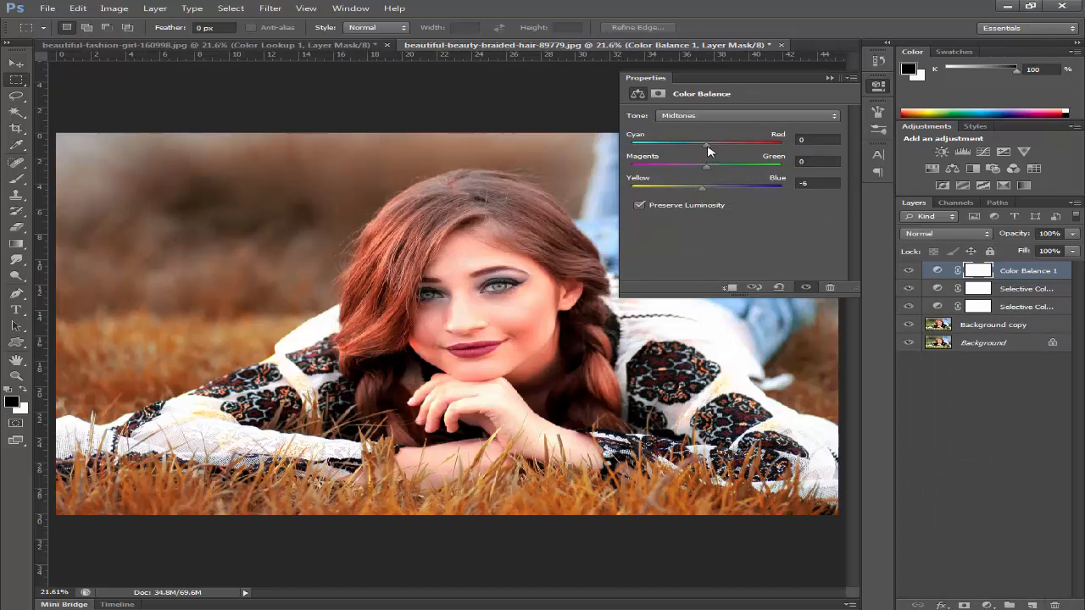
pyautogui.moveTo(708, 151); pyautogui.dragTo(713, 149)
# Set the Shadows in the Color Balance layer to -9 on Cyan–Red and 0 on Yellow–Blue
pyautogui.click(722, 116)
pyautogui.click(710, 118)
pyautogui.moveTo(707, 149); pyautogui.dragTo(701, 147)
pyautogui.moveTo(705, 192); pyautogui.dragTo(702, 193)
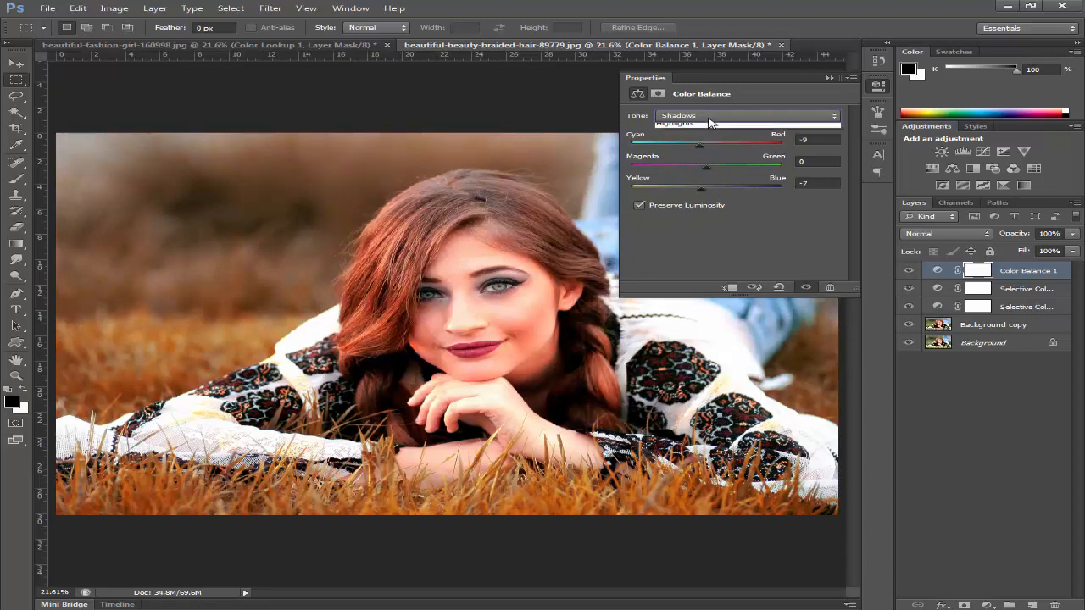
pyautogui.moveTo(707, 192); pyautogui.dragTo(743, 190)
pyautogui.doubleClick(823, 182)
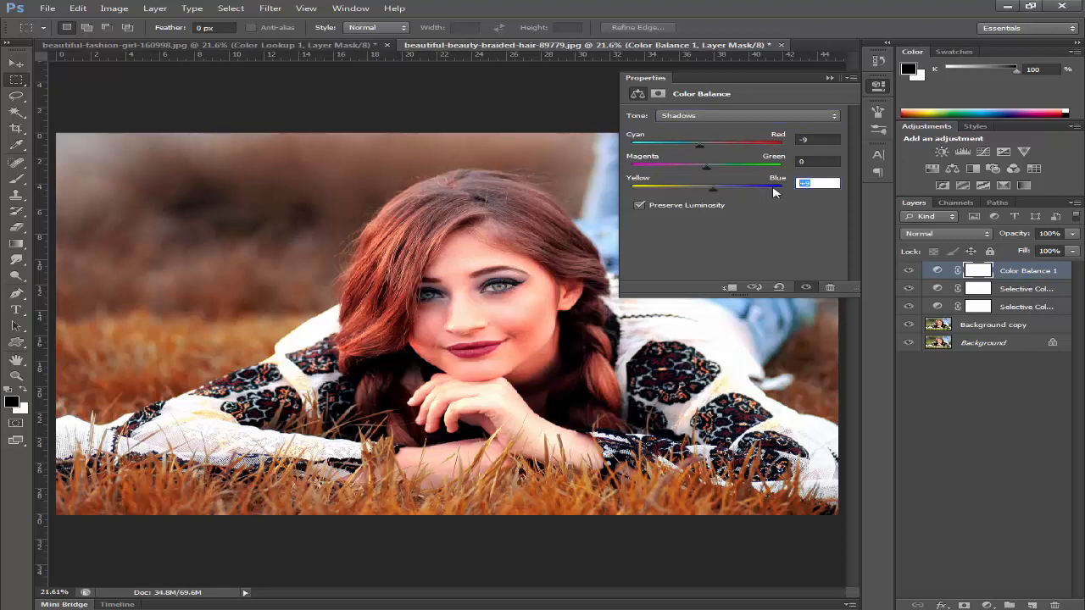
pyautogui.write('0')
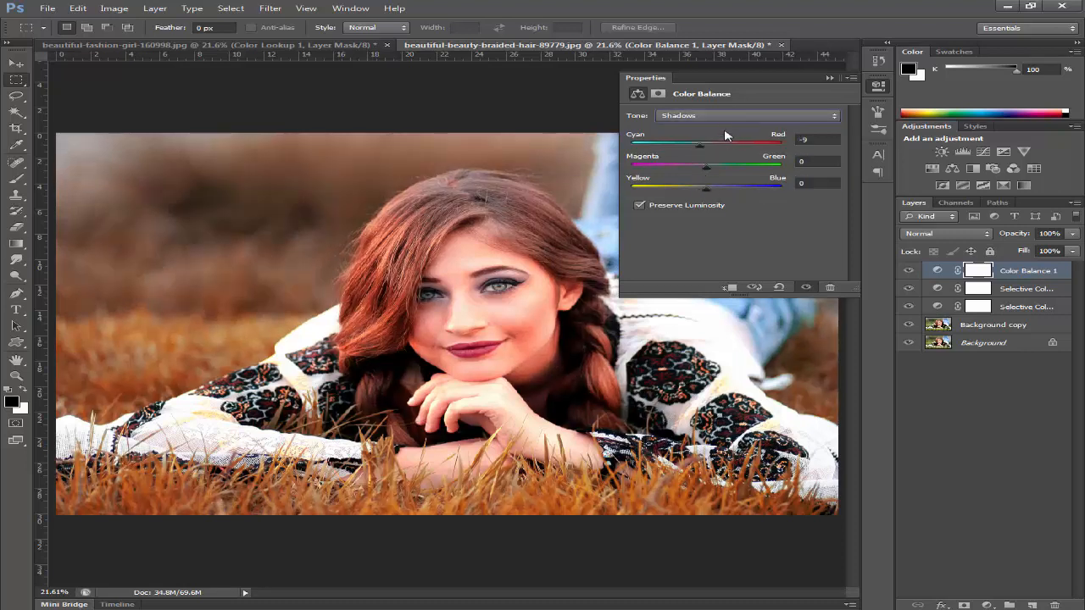
# Fine-tune the Highlights in the Color Balance layer and compare the photo with and without that layer
pyautogui.click(727, 117)
pyautogui.click(708, 149)
pyautogui.moveTo(703, 150)
pyautogui.mouseDown()
pyautogui.moveTo(721, 150)
pyautogui.moveTo(709, 150)
pyautogui.mouseUp()
pyautogui.moveTo(709, 149); pyautogui.dragTo(708, 190)
pyautogui.click(828, 78)
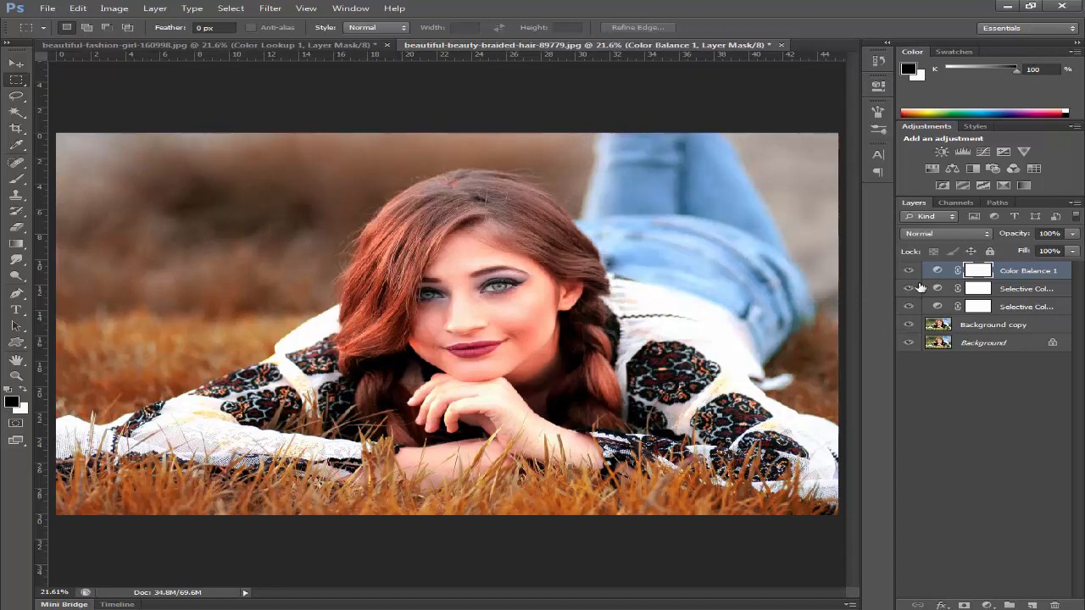
pyautogui.click(909, 272)
pyautogui.click(910, 272)
# Add a Color Lookup adjustment layer using Soft_Warming.look and reduce it to 60% opacity and 56% fill
pyautogui.click(986, 605)
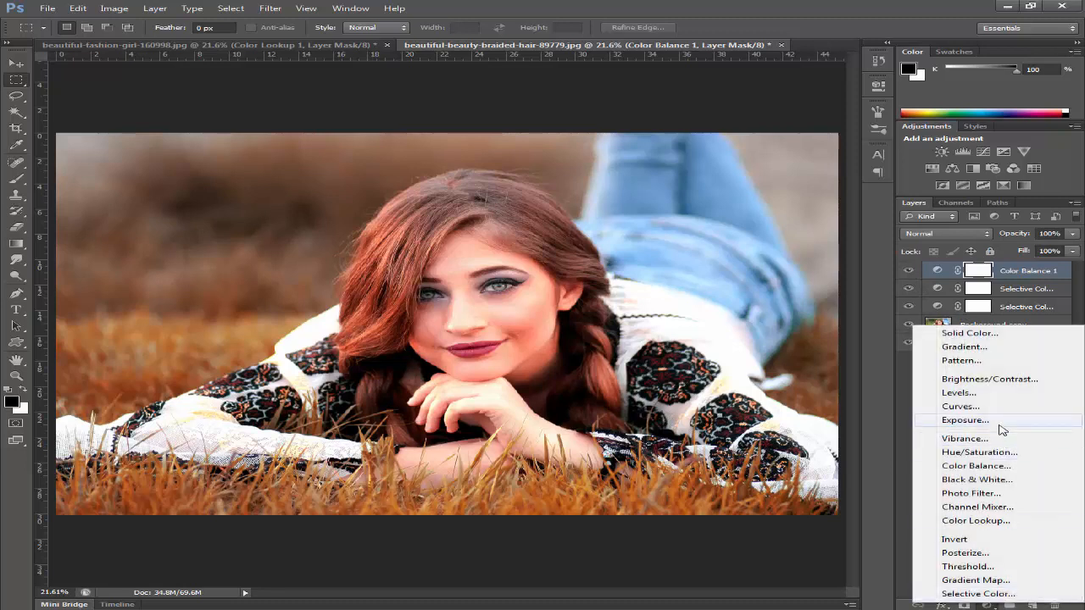
pyautogui.click(984, 522)
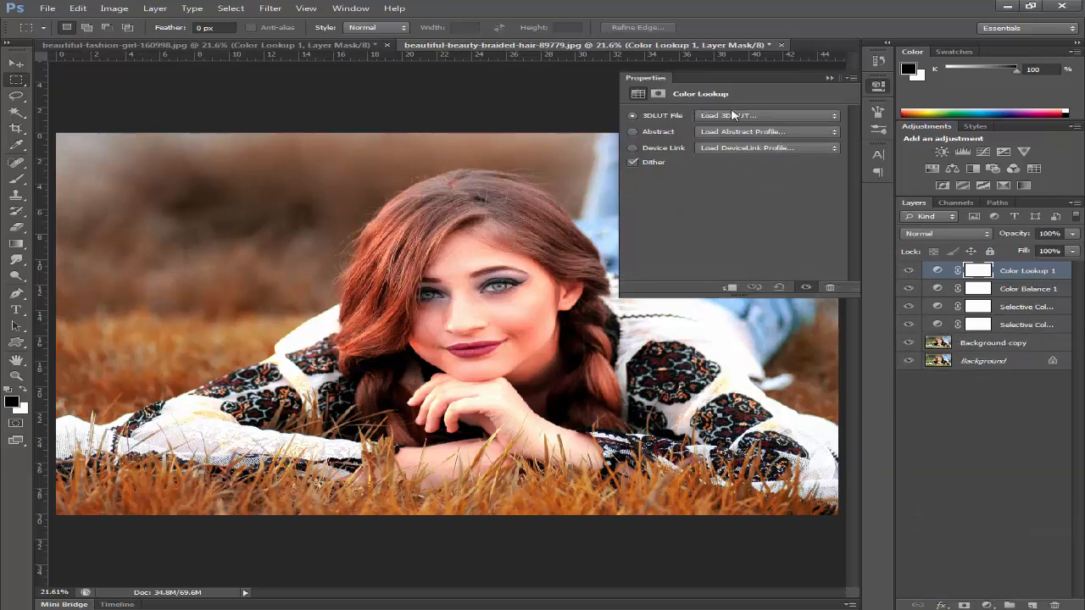
pyautogui.click(733, 114)
pyautogui.click(760, 363)
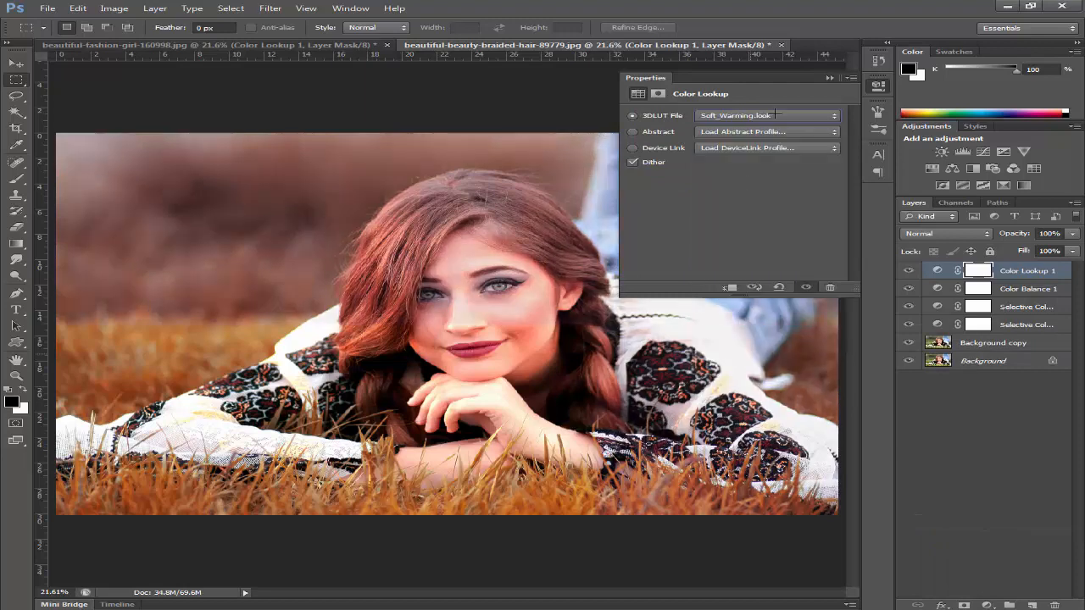
pyautogui.click(830, 77)
pyautogui.moveTo(1010, 240); pyautogui.dragTo(1035, 255)
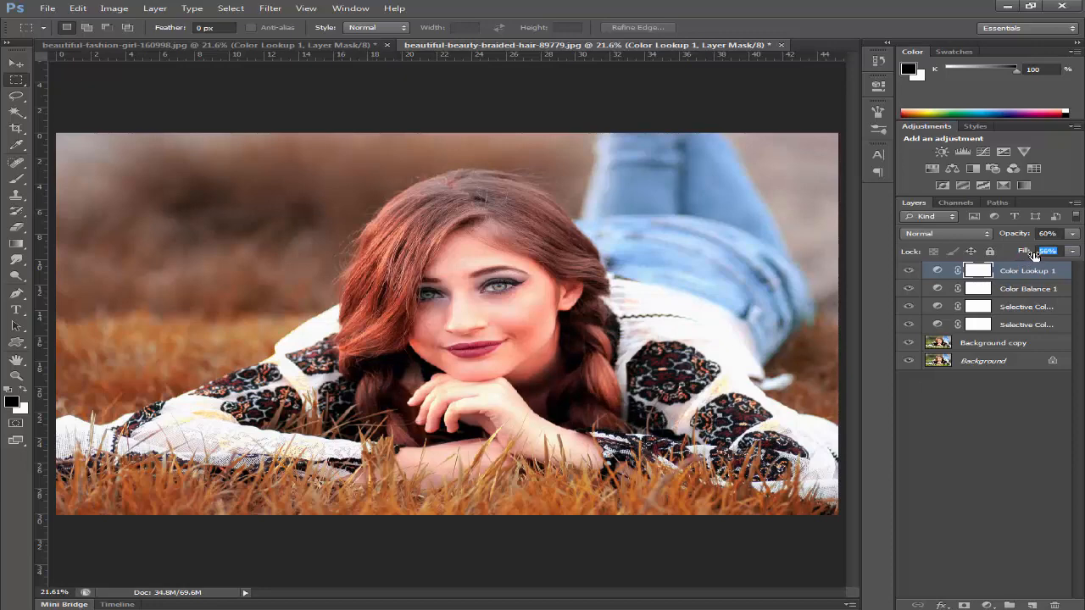
# Compare the photo with and without its Selective Color, Color Balance and Color Lookup adjustment layers
pyautogui.click(909, 271)
pyautogui.click(909, 271)
pyautogui.moveTo(910, 324); pyautogui.dragTo(908, 270)
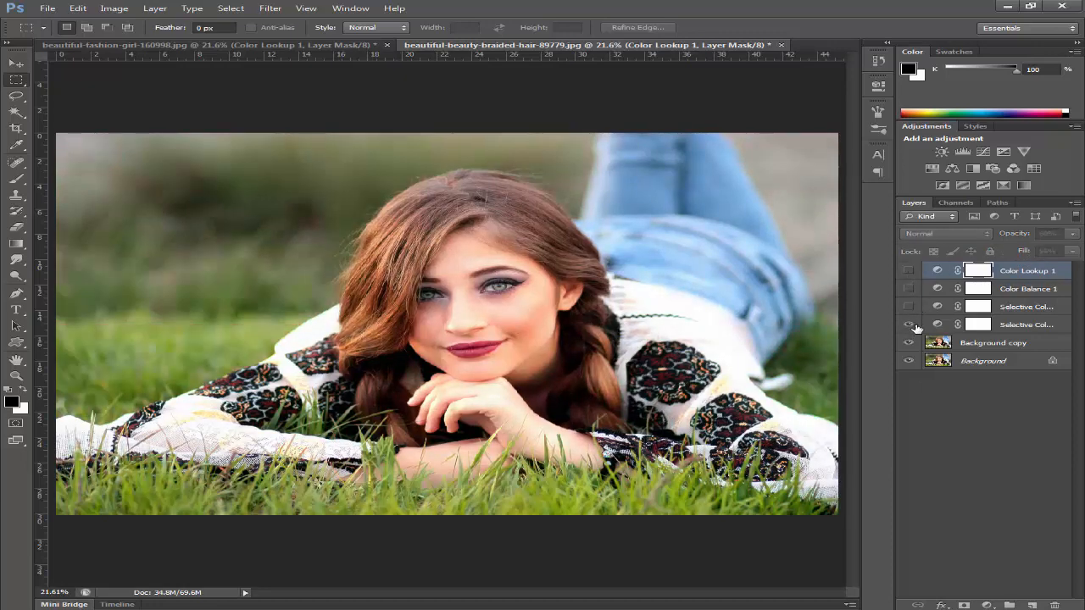
pyautogui.click(909, 324)
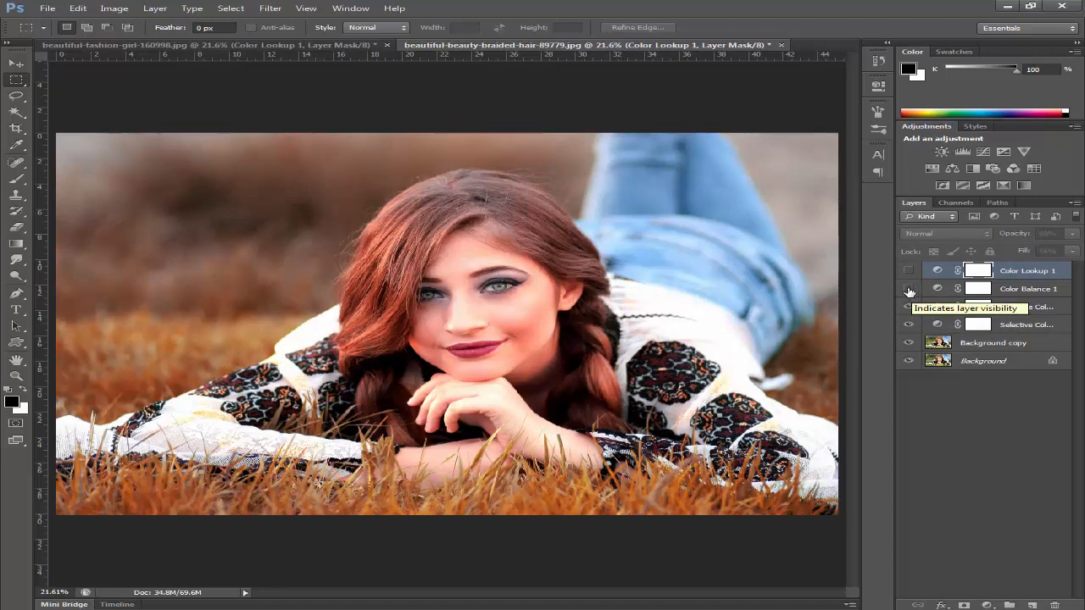
pyautogui.click(909, 289)
pyautogui.click(908, 271)
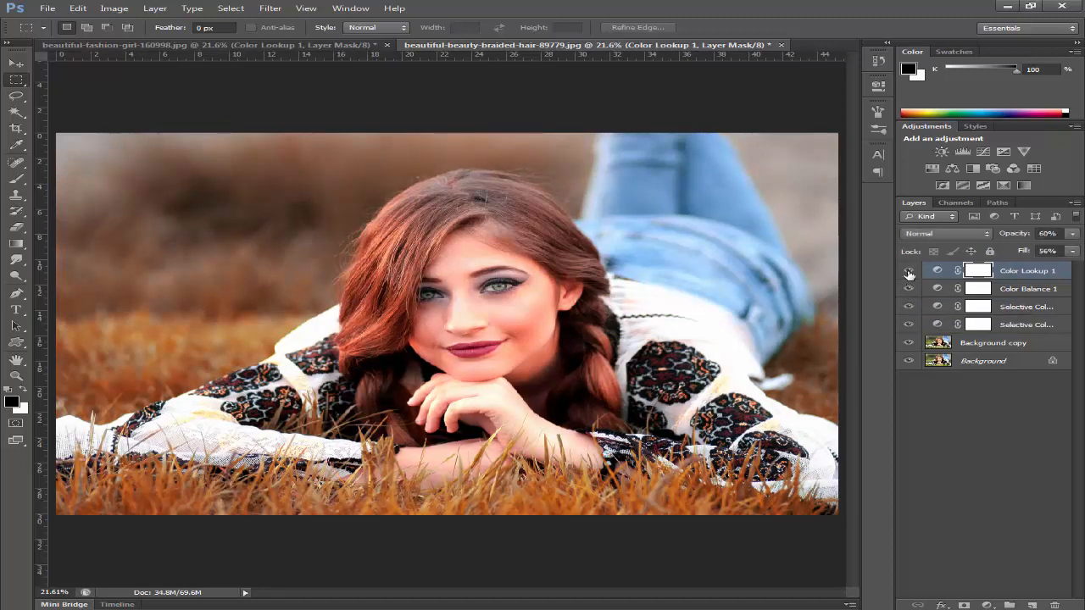
pyautogui.click(908, 271)
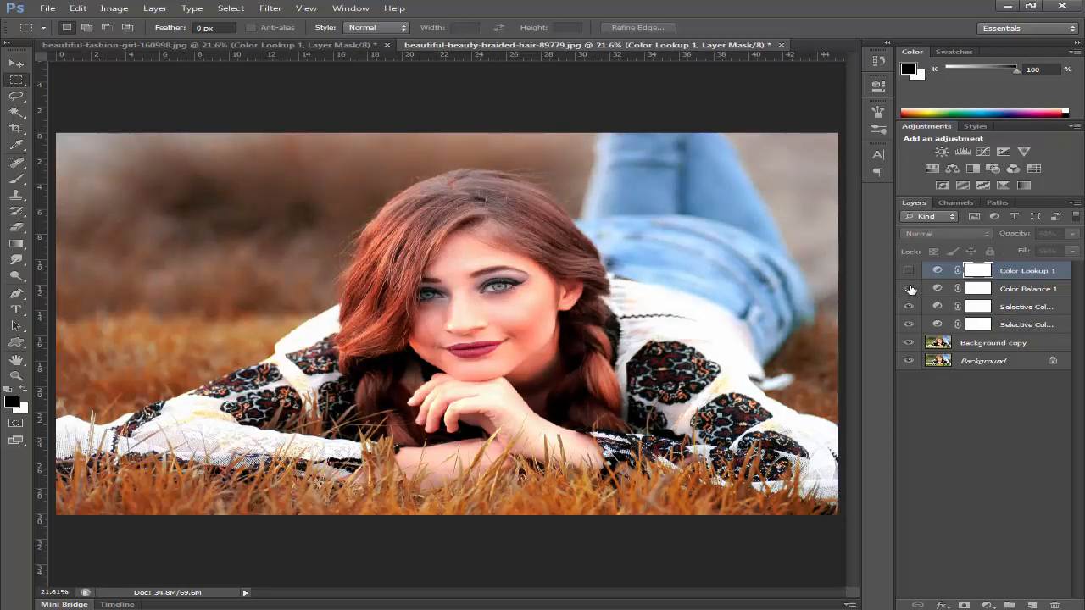
pyautogui.click(906, 269)
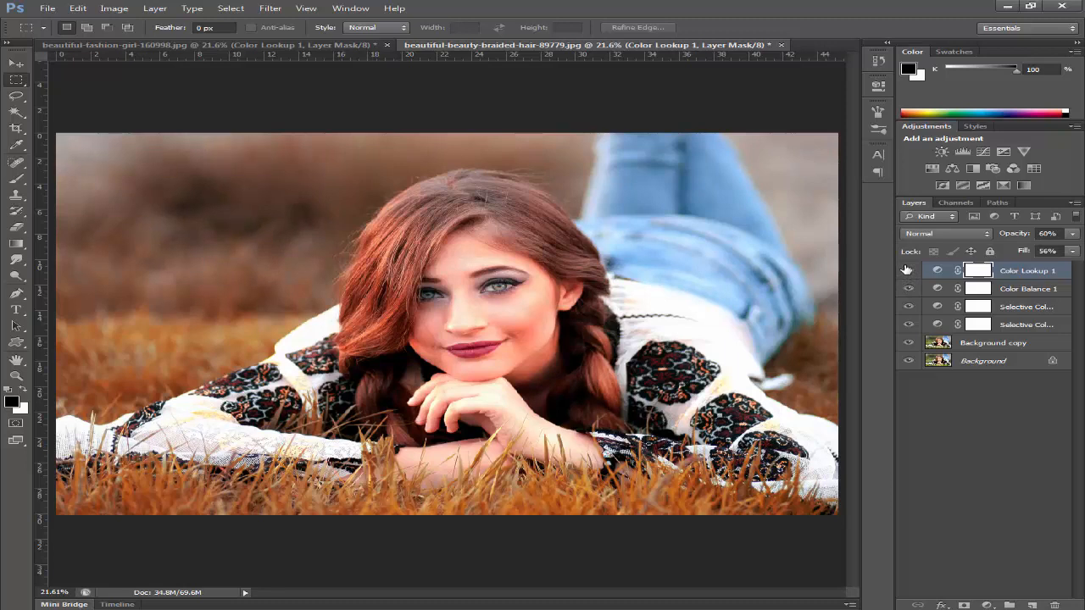
# Add a Levels adjustment layer with the black input level at 8 and the midtones at 1.05
pyautogui.click(986, 605)
pyautogui.click(974, 392)
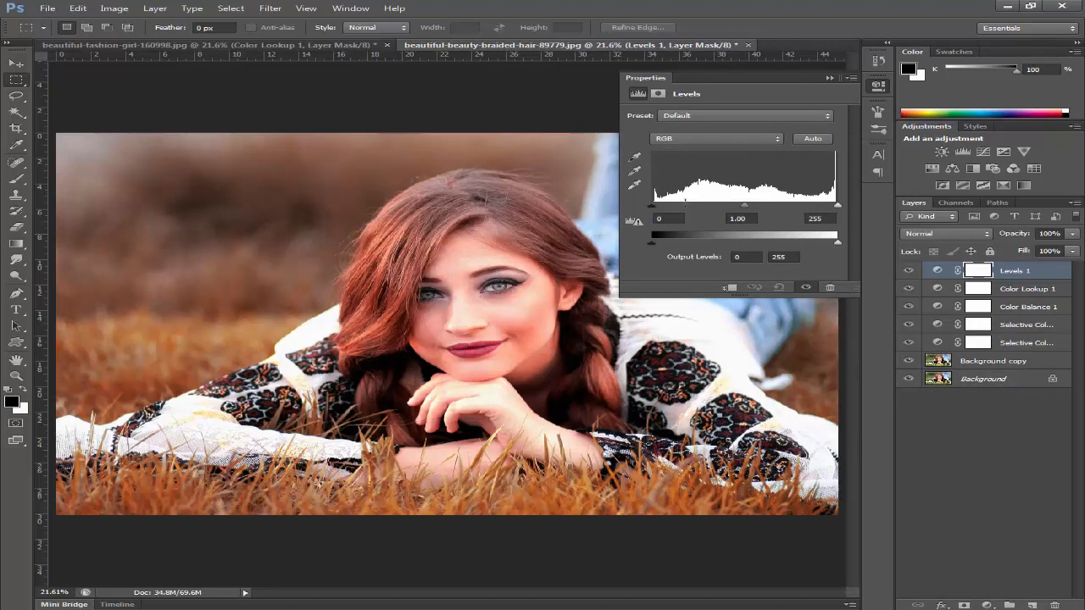
pyautogui.moveTo(655, 208); pyautogui.dragTo(658, 208)
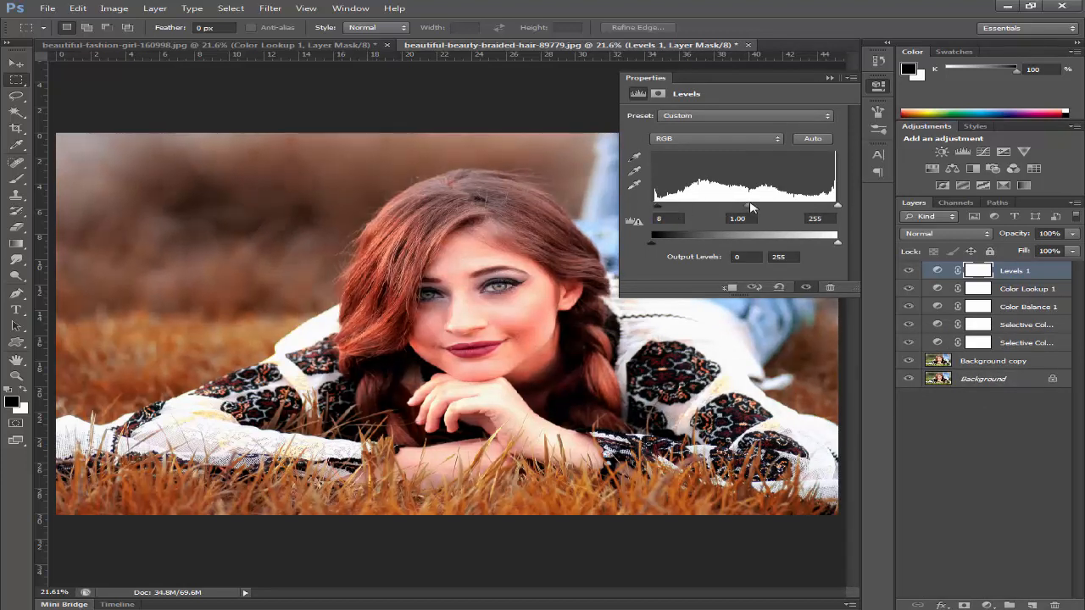
pyautogui.moveTo(752, 208); pyautogui.dragTo(746, 208)
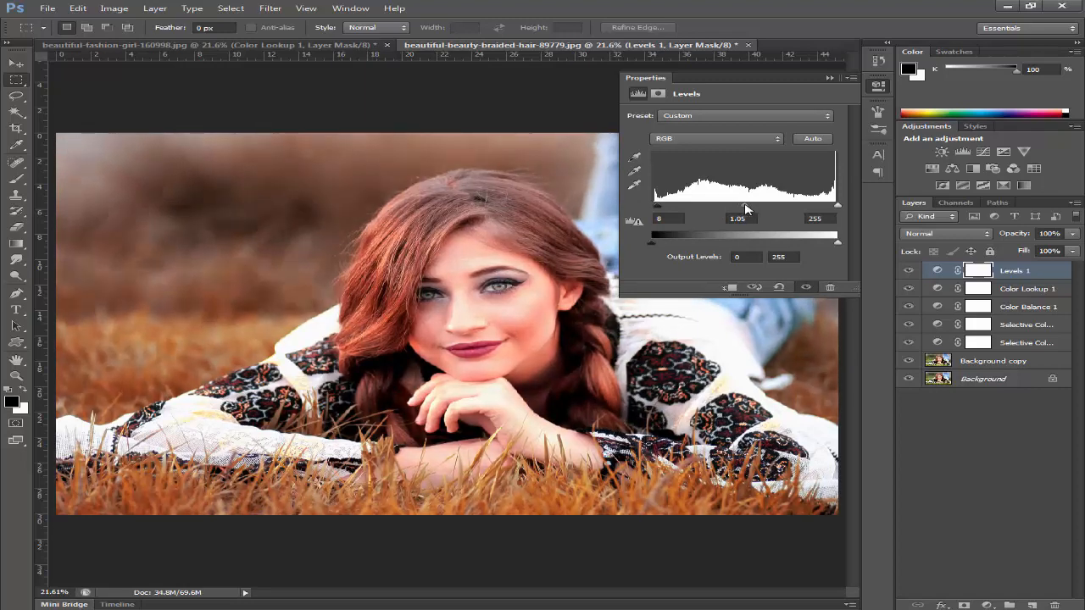
pyautogui.click(829, 77)
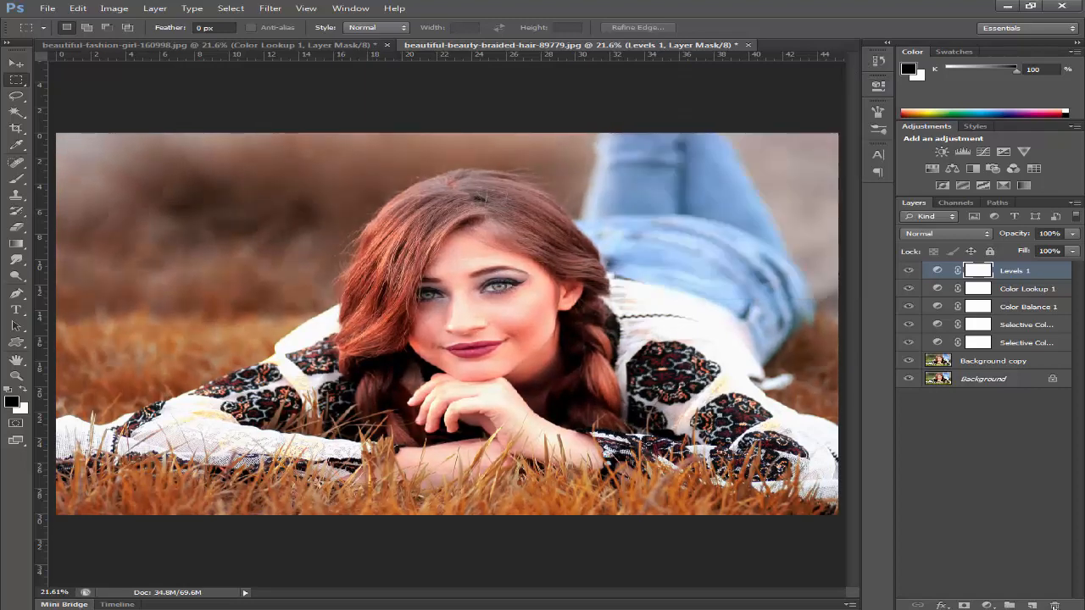
# Add a Brightness/Contrast adjustment layer, fine-tune its contrast and brightness, and compare the photo with and without it
pyautogui.click(986, 605)
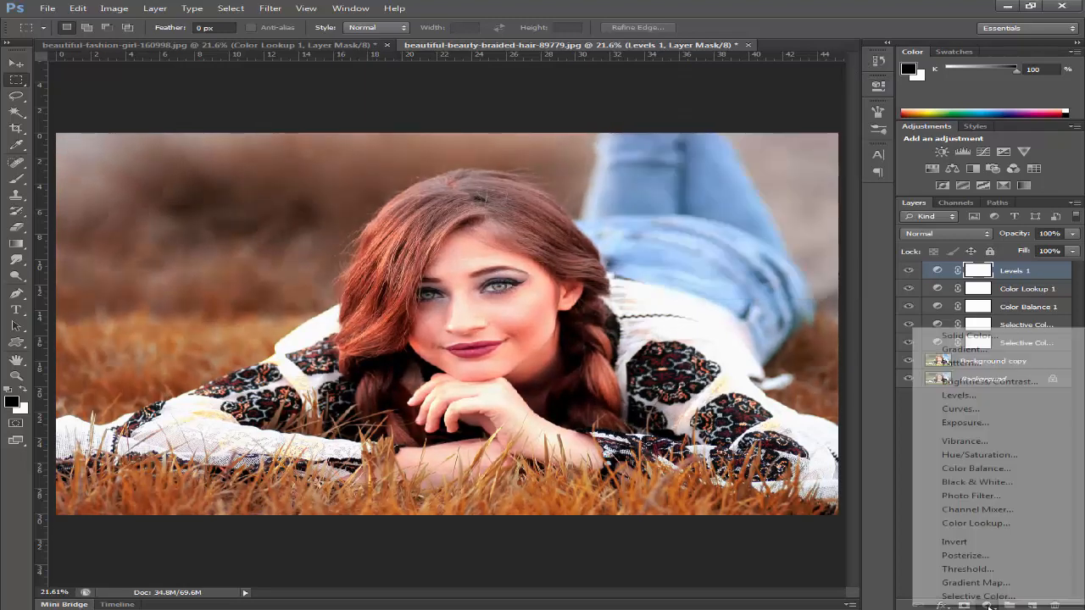
pyautogui.click(973, 383)
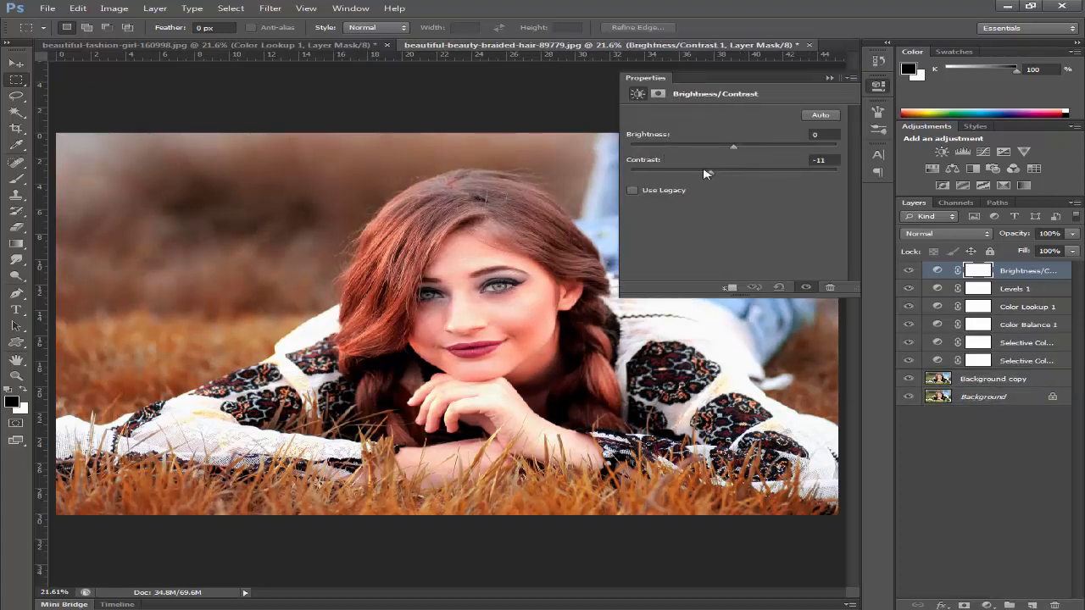
pyautogui.moveTo(703, 173); pyautogui.dragTo(736, 149)
pyautogui.click(829, 78)
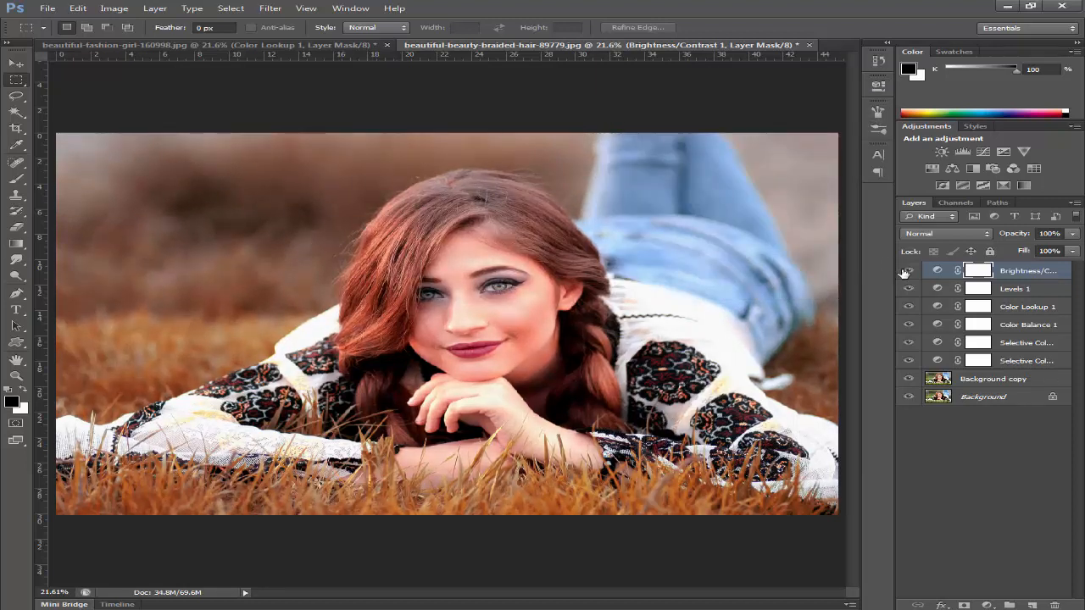
pyautogui.moveTo(906, 286)
pyautogui.mouseDown()
pyautogui.moveTo(906, 273)
pyautogui.moveTo(911, 291)
pyautogui.mouseUp()
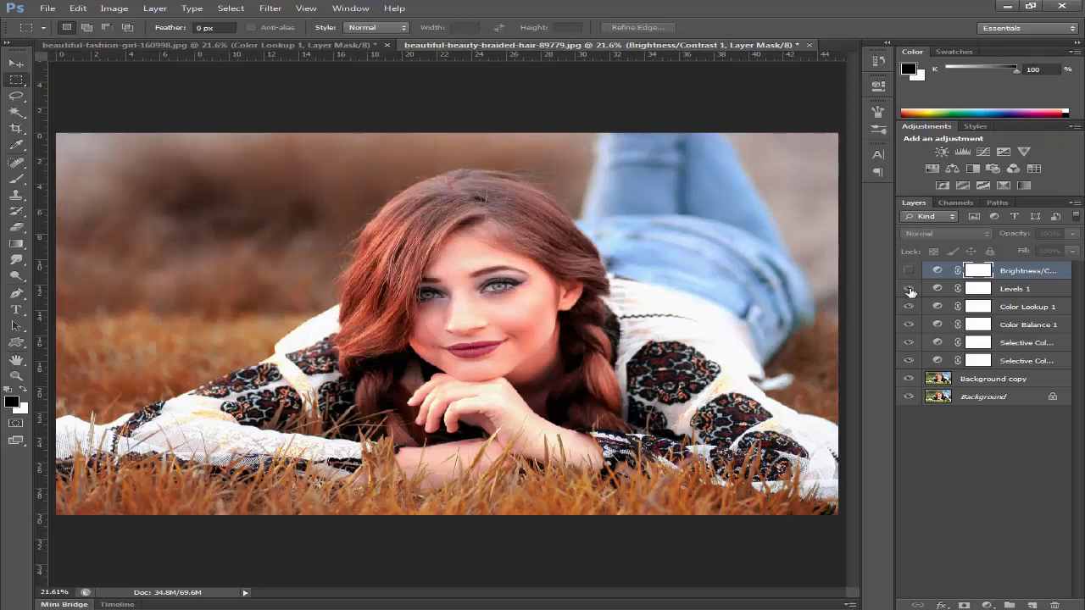
pyautogui.click(908, 271)
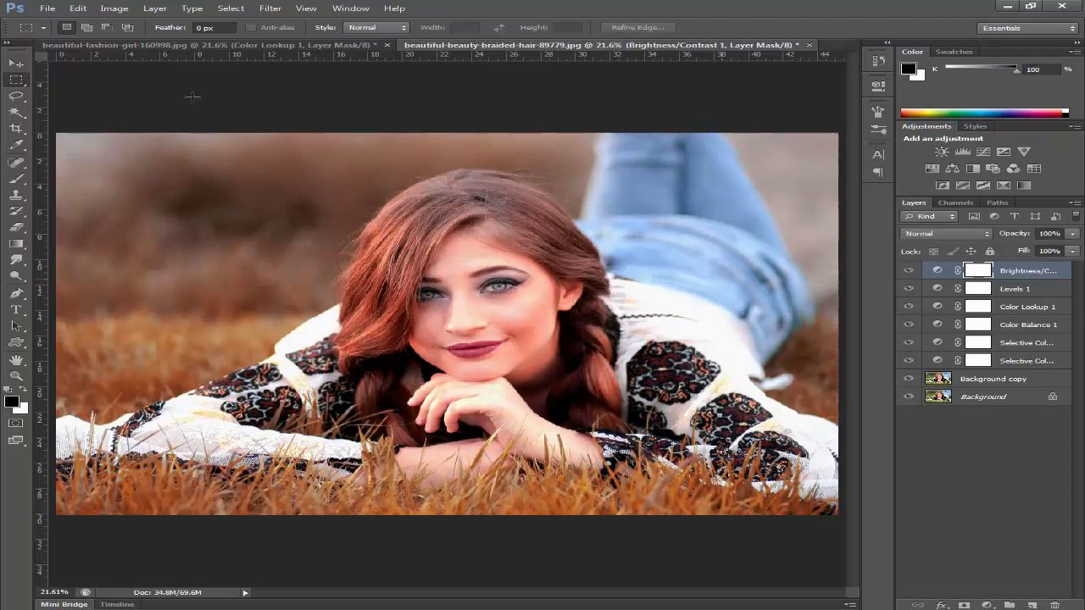
# Open adult-beautiful-beauty-1449667.jpg from the Desktop, keeping the default Camera Raw settings
pyautogui.click(43, 7)
pyautogui.click(52, 32)
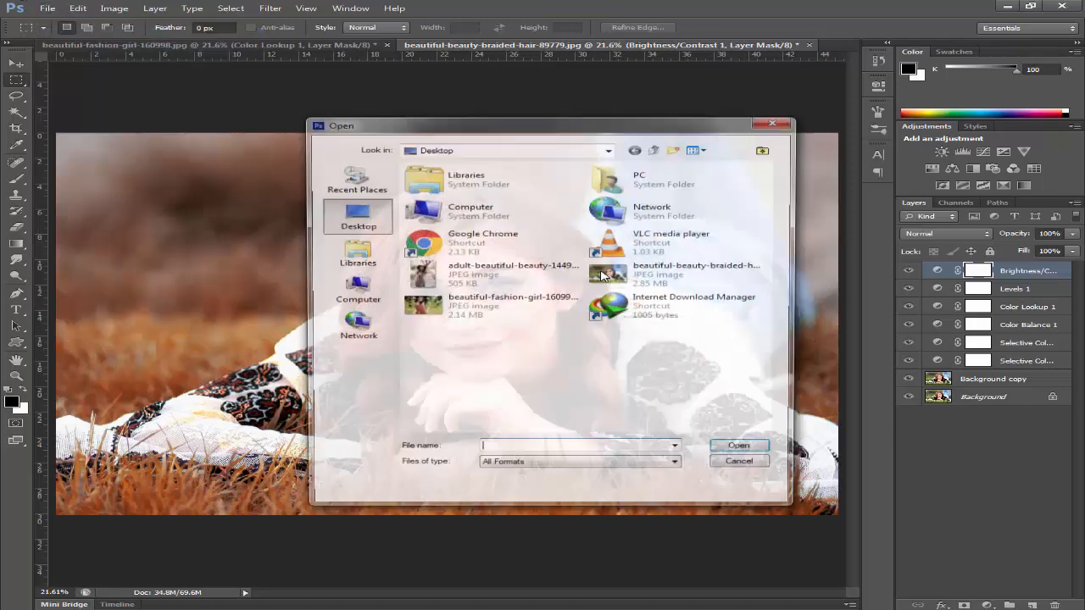
pyautogui.click(500, 274)
pyautogui.click(744, 450)
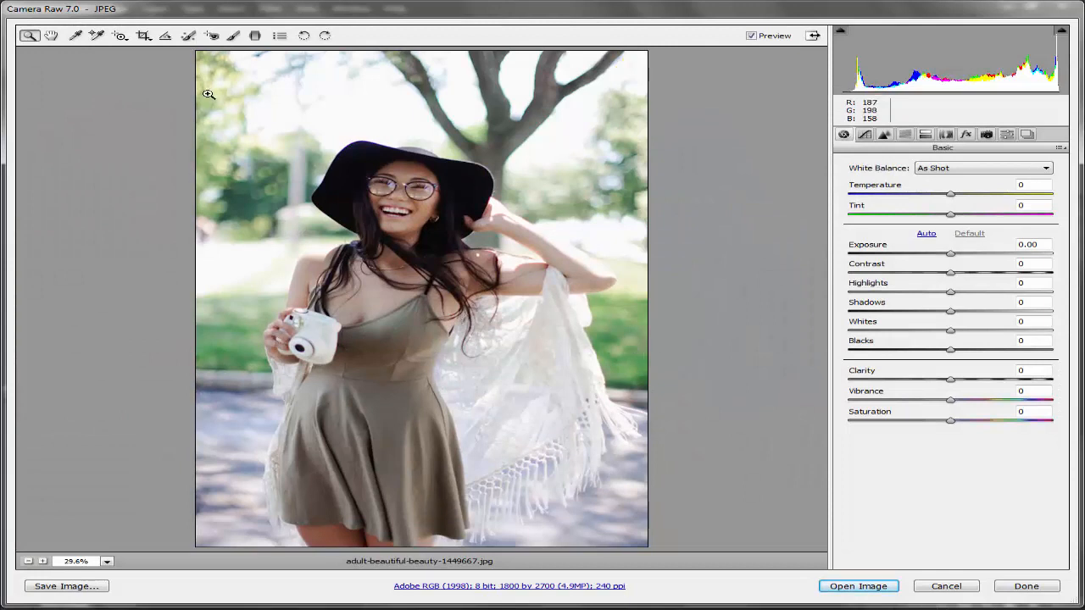
pyautogui.click(847, 587)
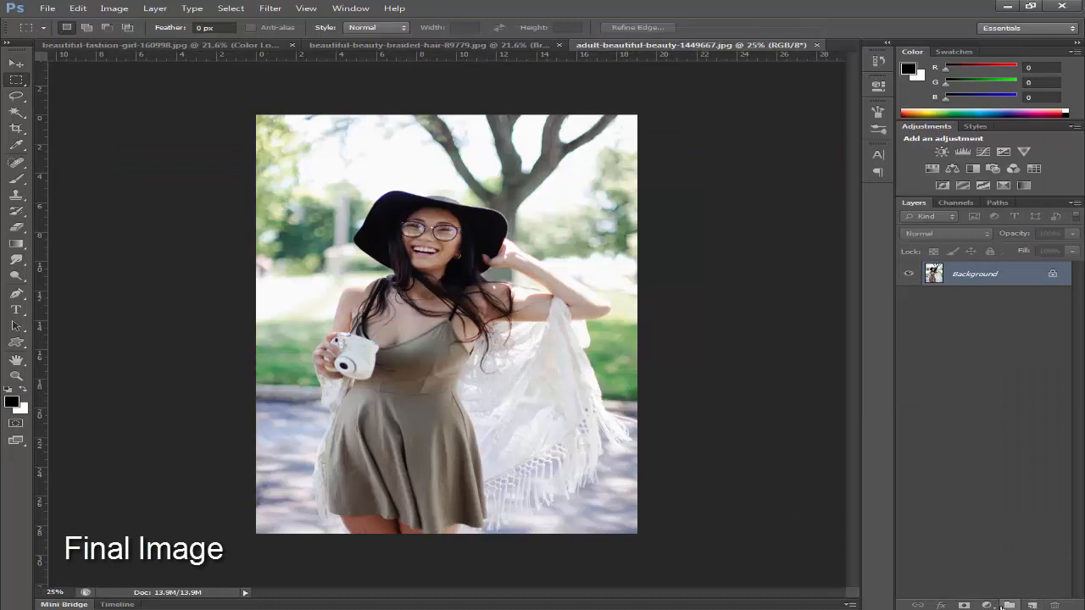
# Add a Selective Color adjustment layer and set its Greens to Cyan -83, Magenta +64, Yellow +52 and Black +65%
pyautogui.click(987, 605)
pyautogui.click(977, 596)
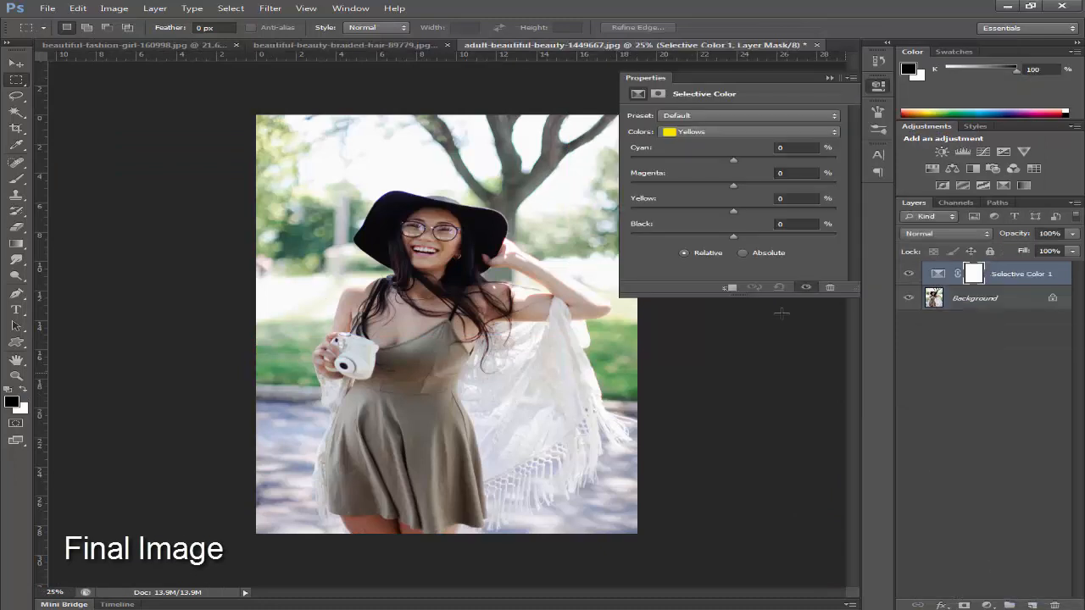
pyautogui.click(718, 135)
pyautogui.click(708, 163)
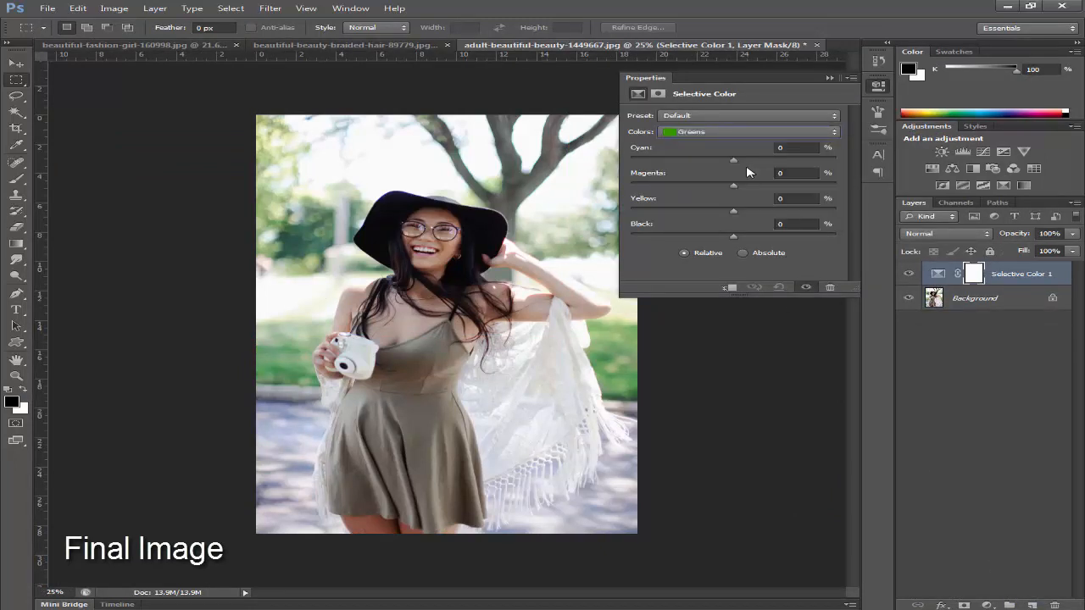
pyautogui.moveTo(733, 160); pyautogui.dragTo(650, 161)
pyautogui.moveTo(734, 185); pyautogui.dragTo(799, 185)
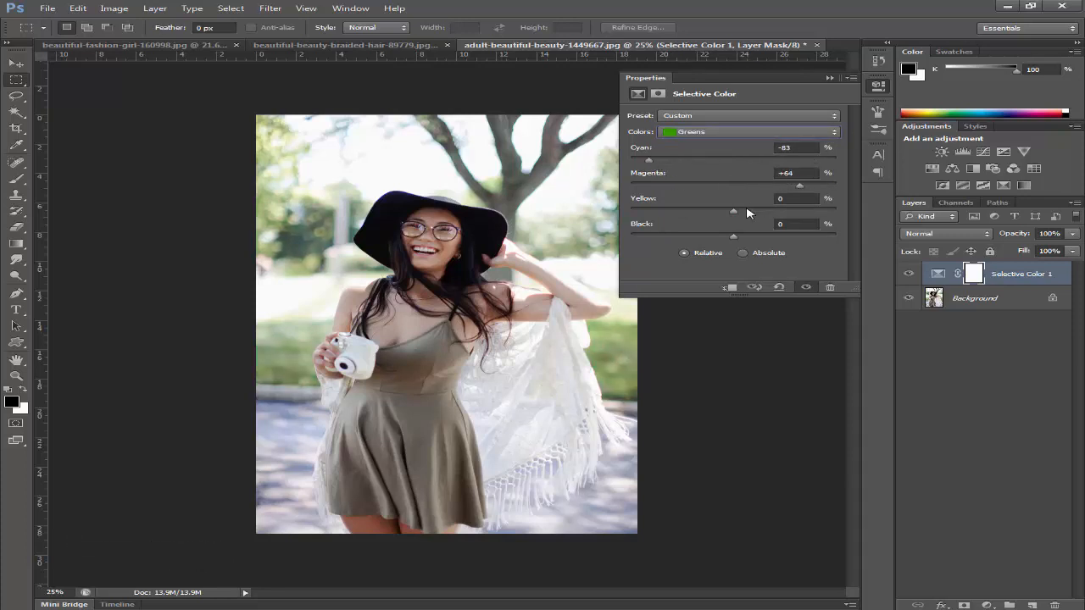
pyautogui.moveTo(731, 211); pyautogui.dragTo(787, 212)
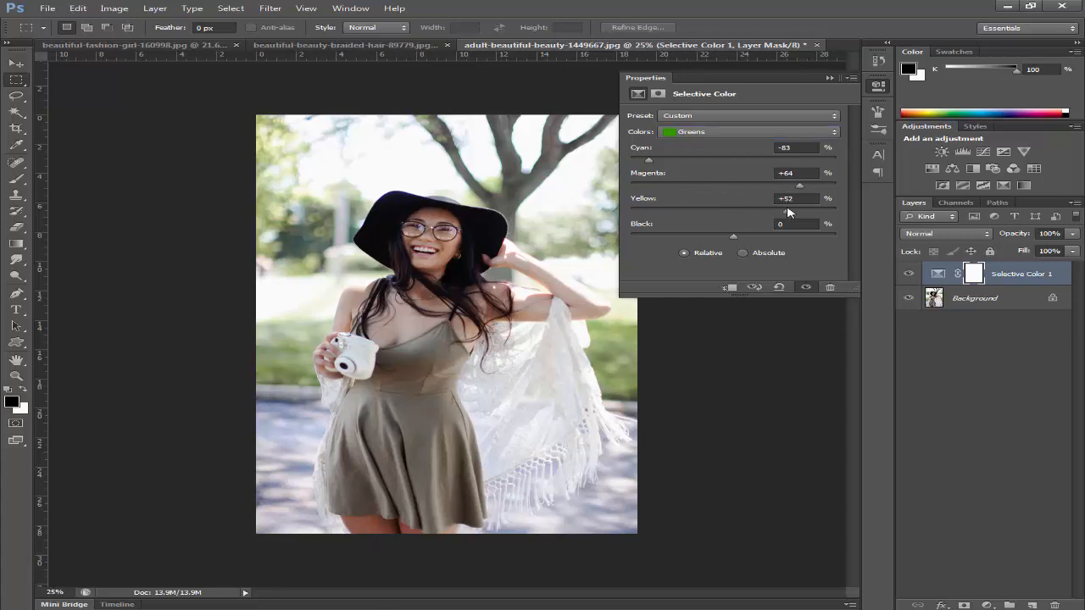
pyautogui.moveTo(726, 236); pyautogui.dragTo(801, 236)
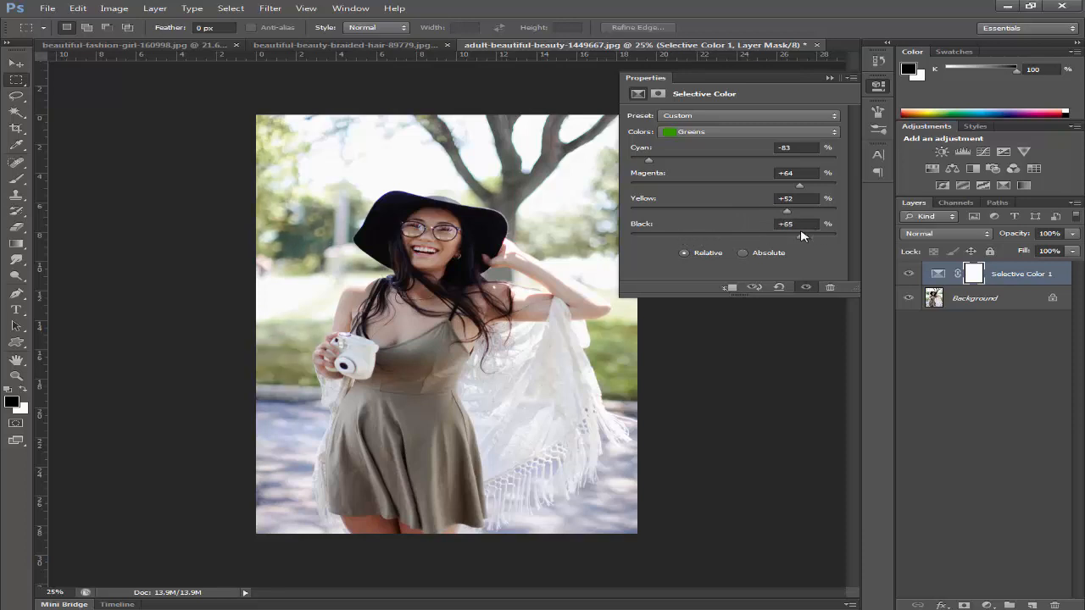
# Set the Yellows in the Selective Color layer to Cyan -42, Magenta +85, Yellow +75 and Black +53%
pyautogui.click(735, 132)
pyautogui.click(722, 150)
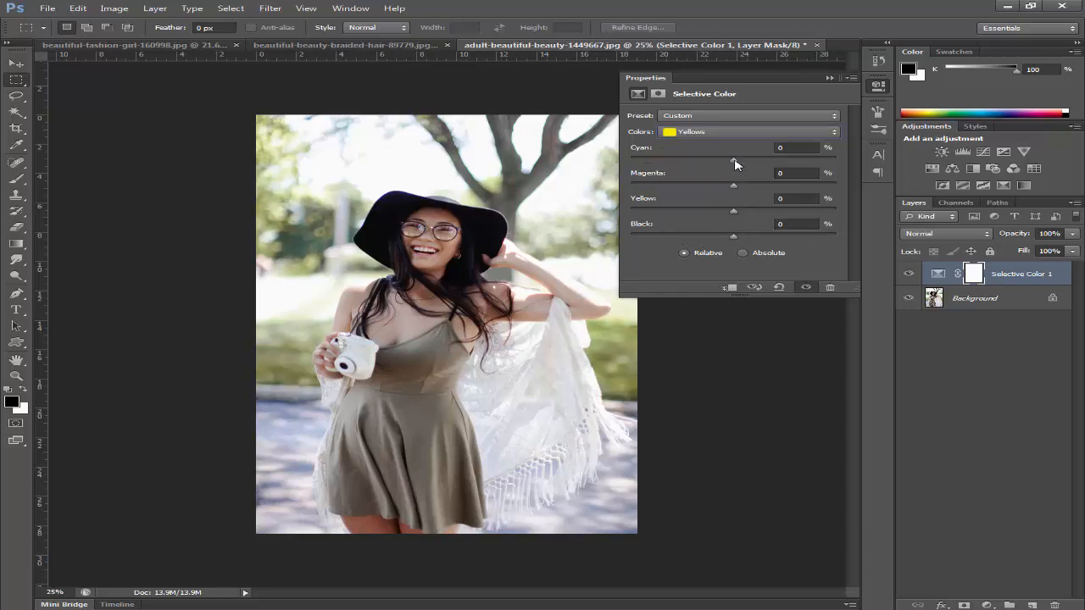
pyautogui.moveTo(734, 163); pyautogui.dragTo(691, 163)
pyautogui.moveTo(733, 187); pyautogui.dragTo(821, 189)
pyautogui.moveTo(734, 212); pyautogui.dragTo(810, 211)
pyautogui.moveTo(734, 236); pyautogui.dragTo(790, 238)
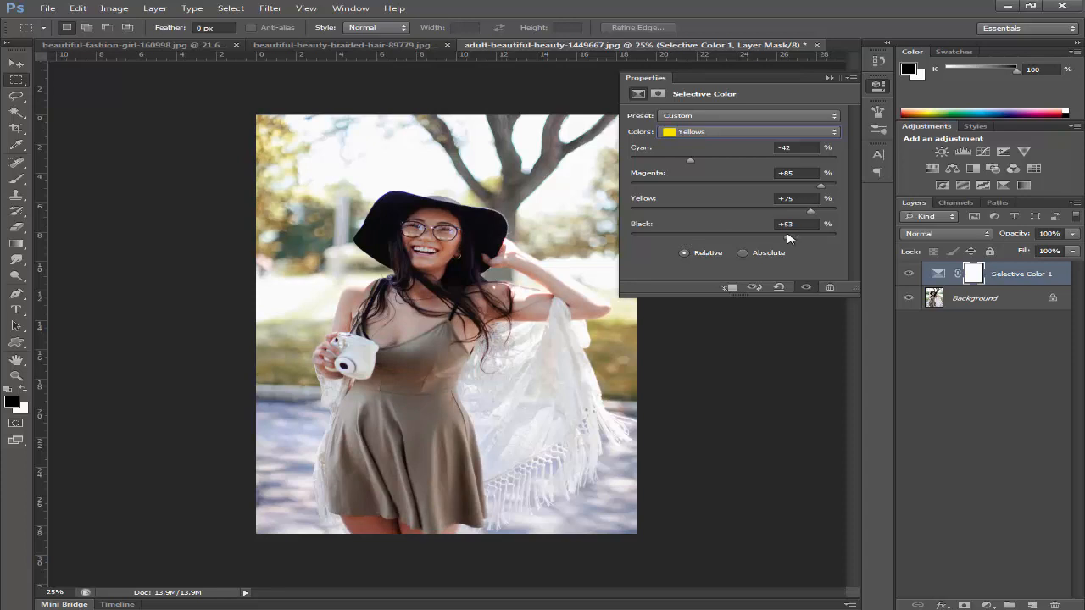
# Fine-tune the Reds in the Selective Color layer
pyautogui.click(766, 134)
pyautogui.click(766, 136)
pyautogui.click(767, 134)
pyautogui.click(742, 148)
pyautogui.moveTo(734, 164); pyautogui.dragTo(702, 234)
# Set the Cyans in the Selective Color layer to Cyan -40%, and adjust their Magenta, Yellow and Black amounts
pyautogui.click(734, 134)
pyautogui.click(716, 178)
pyautogui.moveTo(733, 161); pyautogui.dragTo(632, 192)
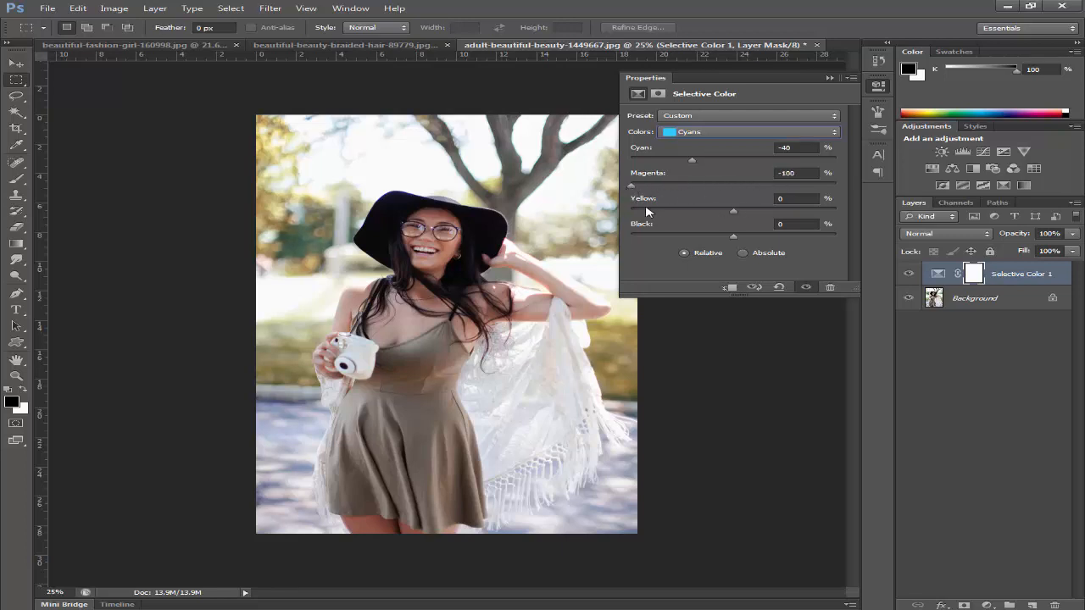
pyautogui.moveTo(754, 186); pyautogui.dragTo(836, 188)
pyautogui.moveTo(733, 212); pyautogui.dragTo(649, 240)
pyautogui.moveTo(778, 227)
pyautogui.mouseDown()
pyautogui.moveTo(817, 240)
pyautogui.moveTo(777, 238)
pyautogui.mouseUp()
# Set the Magentas in the Selective Color layer to Cyan +4, Magenta -61, Yellow +100 and Black +40%
pyautogui.click(716, 132)
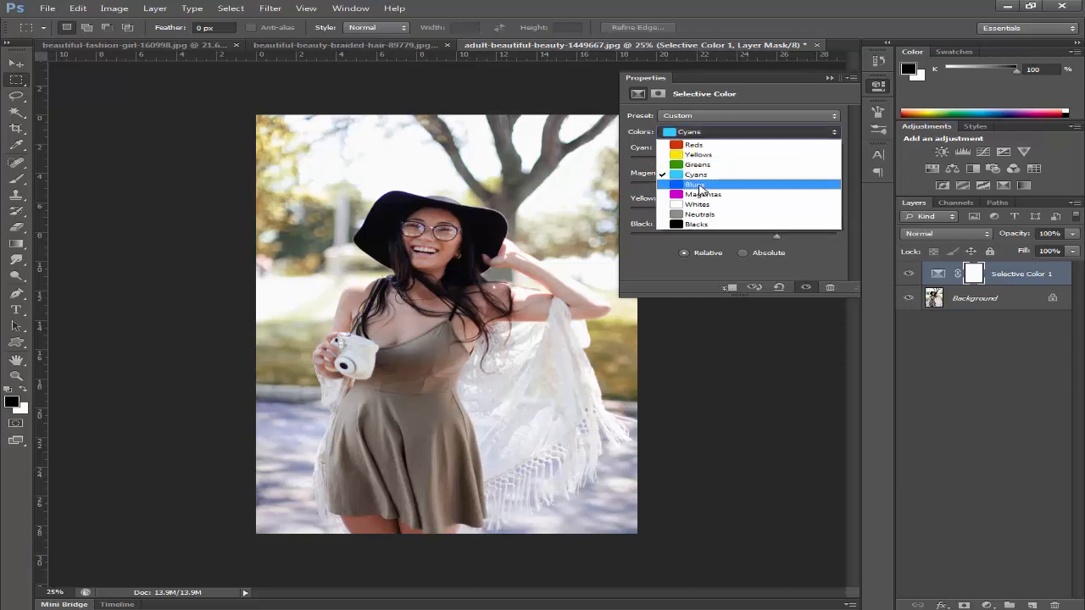
pyautogui.click(701, 195)
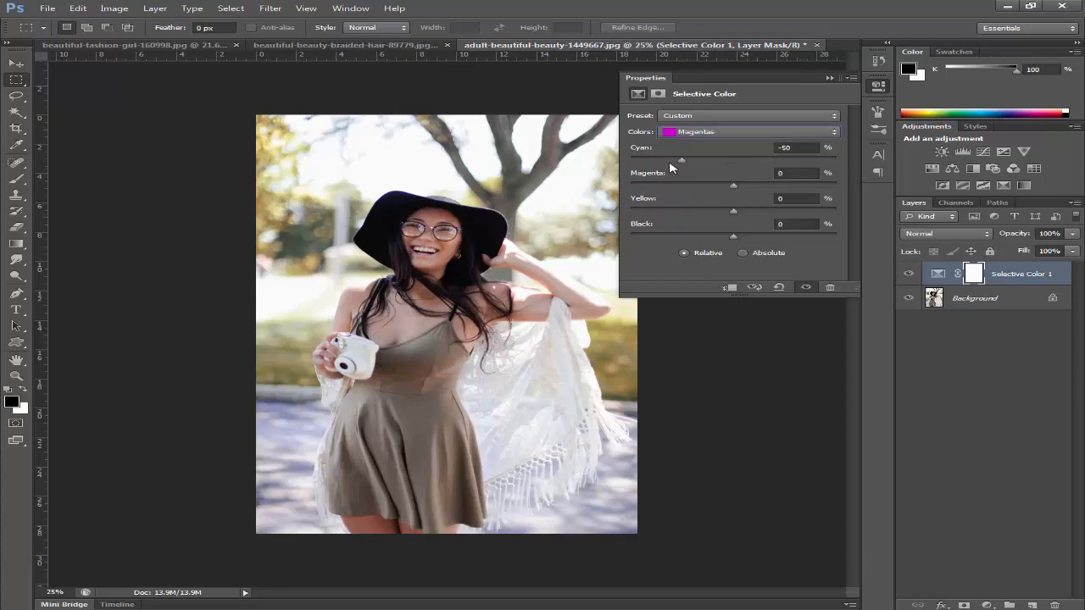
pyautogui.moveTo(669, 167); pyautogui.dragTo(672, 191)
pyautogui.moveTo(731, 212); pyautogui.dragTo(834, 224)
pyautogui.moveTo(730, 236); pyautogui.dragTo(774, 239)
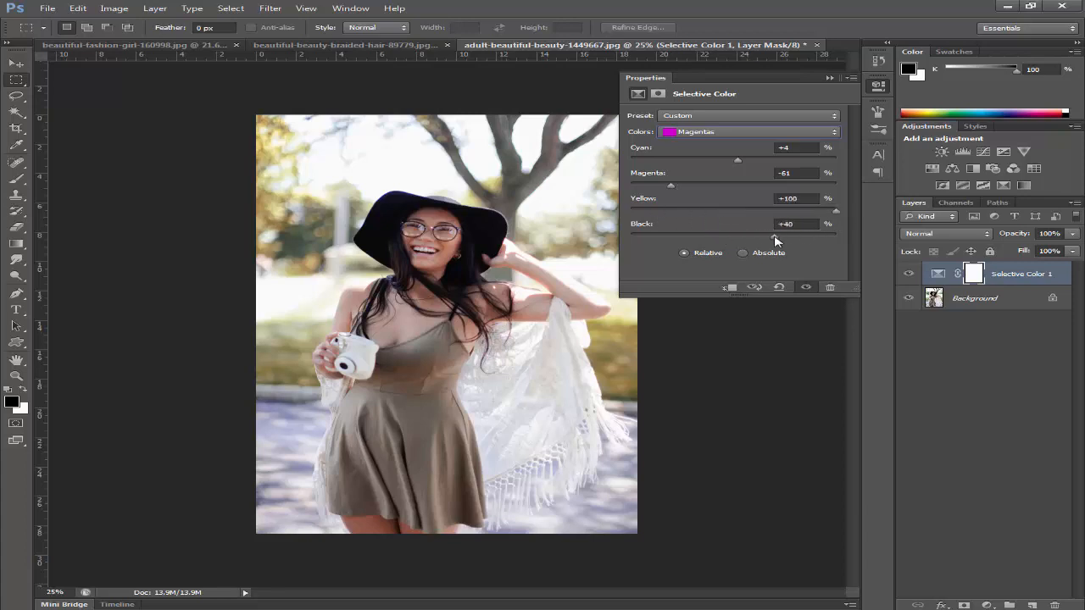
# Set the Blues in the Selective Color layer to Cyan 0, Magenta 0, Yellow +81 and Black -45%
pyautogui.click(720, 131)
pyautogui.click(718, 186)
pyautogui.moveTo(733, 160); pyautogui.dragTo(811, 173)
pyautogui.click(680, 165)
pyautogui.moveTo(709, 185); pyautogui.dragTo(790, 195)
pyautogui.click(803, 148)
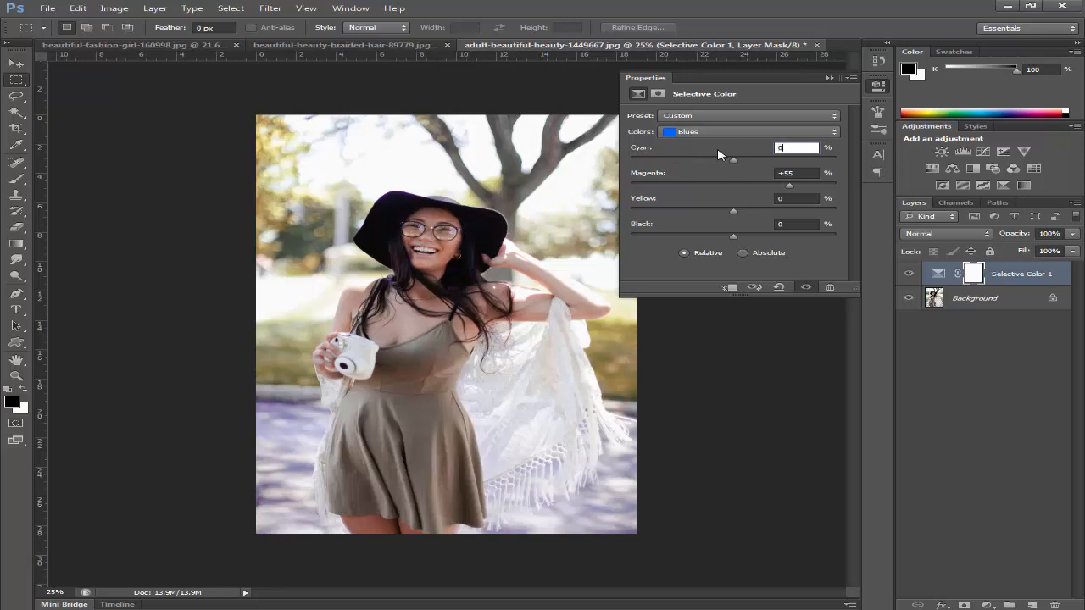
pyautogui.moveTo(739, 215); pyautogui.dragTo(816, 207)
pyautogui.press('Tab')
pyautogui.write('0')
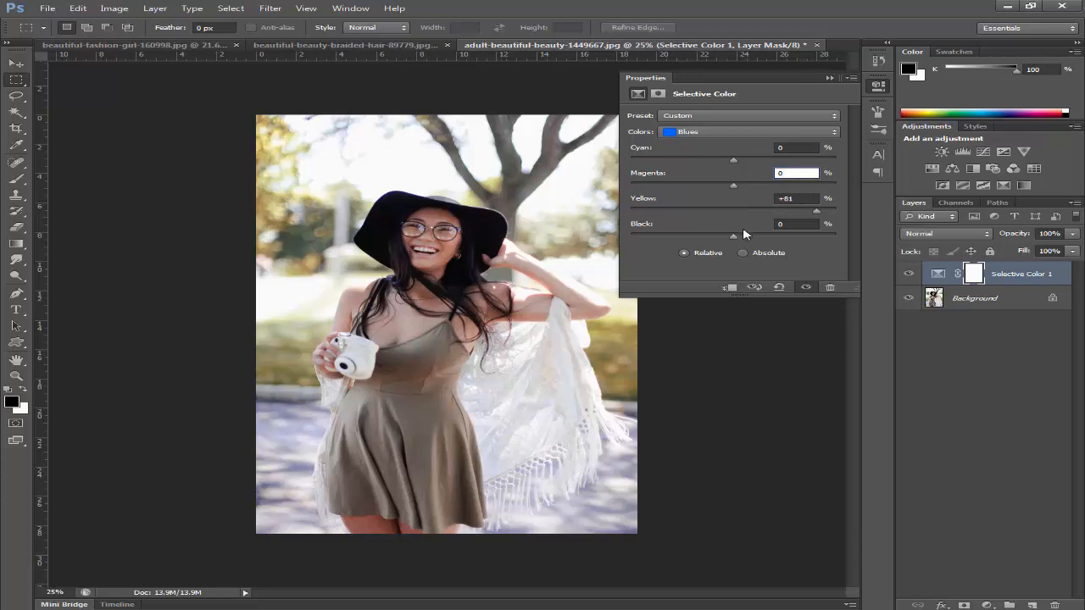
pyautogui.moveTo(733, 237); pyautogui.dragTo(675, 242)
pyautogui.click(690, 237)
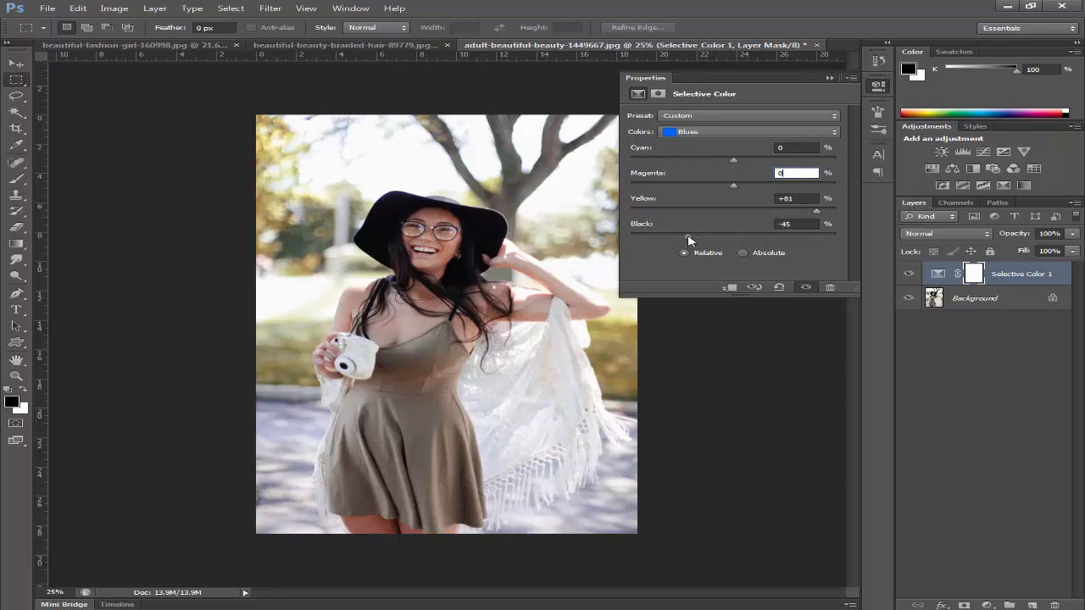
# Set the Whites in the Selective Color layer to Cyan -17, Magenta +17, Yellow +54 and Black +20%
pyautogui.click(723, 133)
pyautogui.click(712, 205)
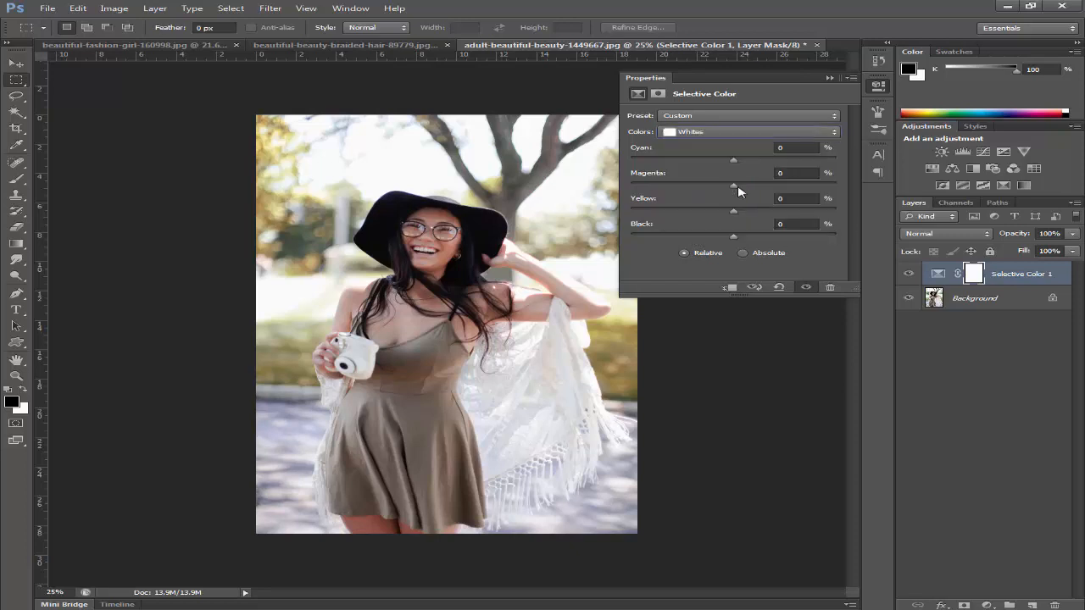
pyautogui.moveTo(736, 166); pyautogui.dragTo(785, 210)
pyautogui.moveTo(675, 212); pyautogui.dragTo(788, 212)
pyautogui.moveTo(734, 237); pyautogui.dragTo(763, 240)
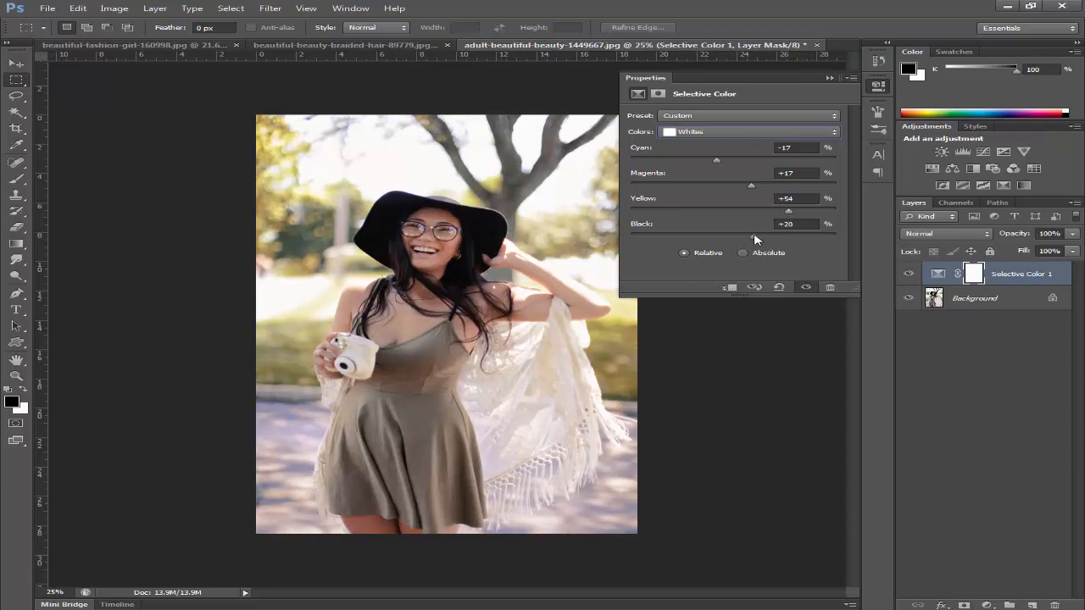
# Set the Neutrals in the Selective Color layer to Cyan -6, Magenta +1 and Yellow 0%
pyautogui.click(742, 133)
pyautogui.click(718, 218)
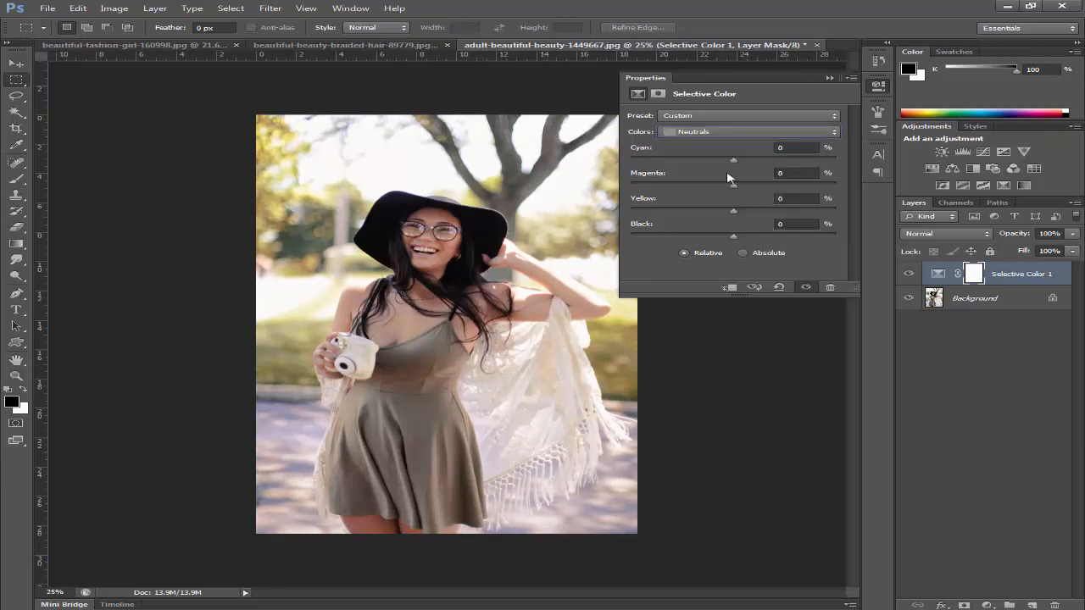
pyautogui.moveTo(736, 163); pyautogui.dragTo(740, 188)
pyautogui.moveTo(752, 212); pyautogui.dragTo(729, 211)
pyautogui.click(738, 209)
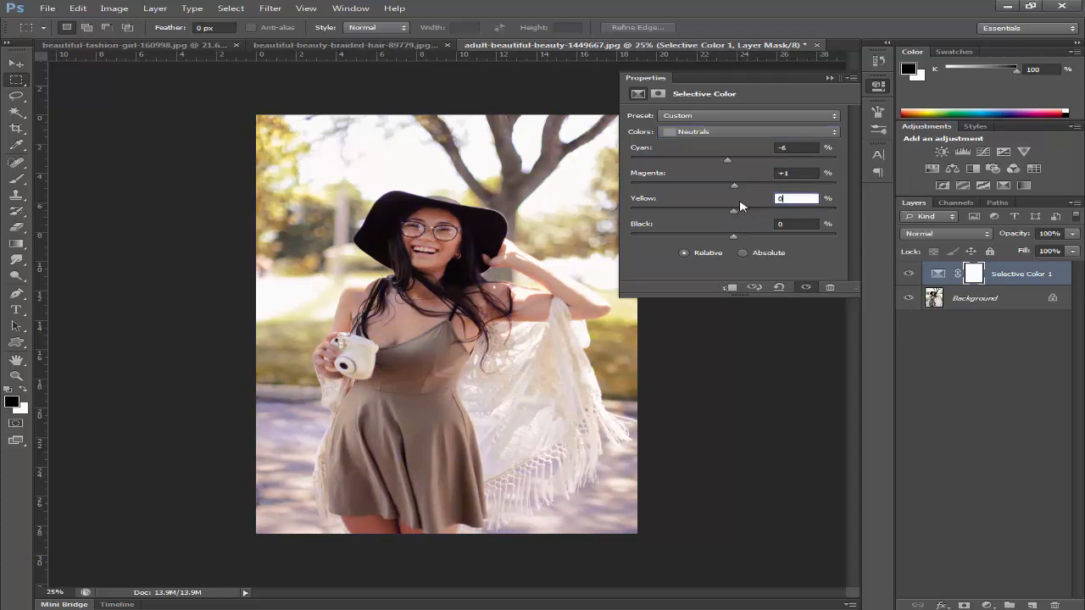
# Slightly lower the Neutrals' Black in the Selective Color layer, and set its Blacks to Cyan +3, Magenta 0 and Yellow +9%
pyautogui.moveTo(736, 239)
pyautogui.mouseDown()
pyautogui.moveTo(752, 239)
pyautogui.moveTo(732, 238)
pyautogui.mouseUp()
pyautogui.click(752, 134)
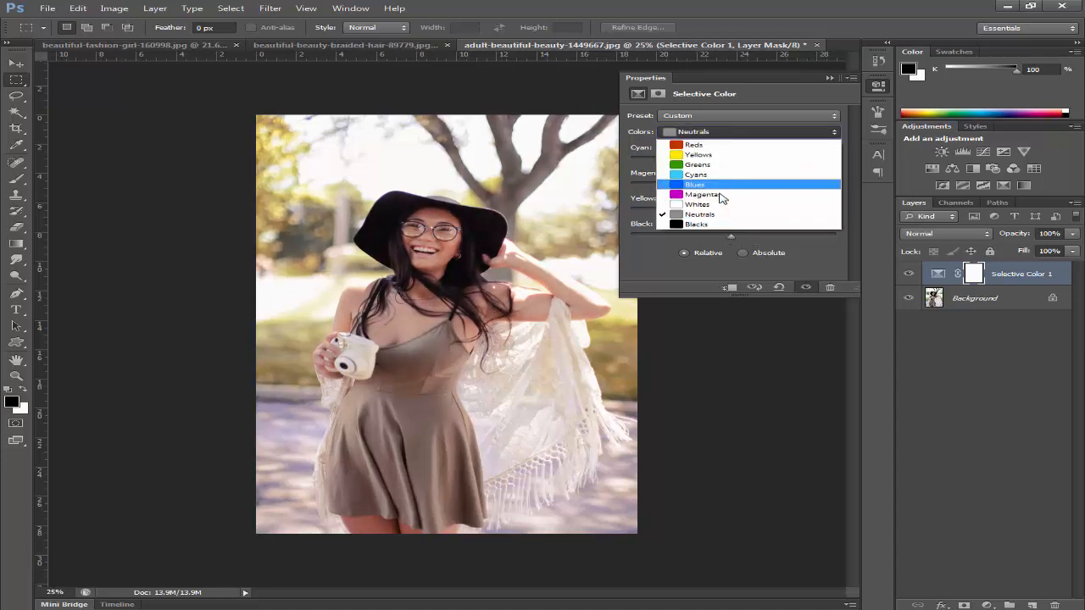
pyautogui.click(719, 227)
pyautogui.moveTo(738, 162)
pyautogui.mouseDown()
pyautogui.moveTo(727, 165)
pyautogui.moveTo(739, 167)
pyautogui.mouseUp()
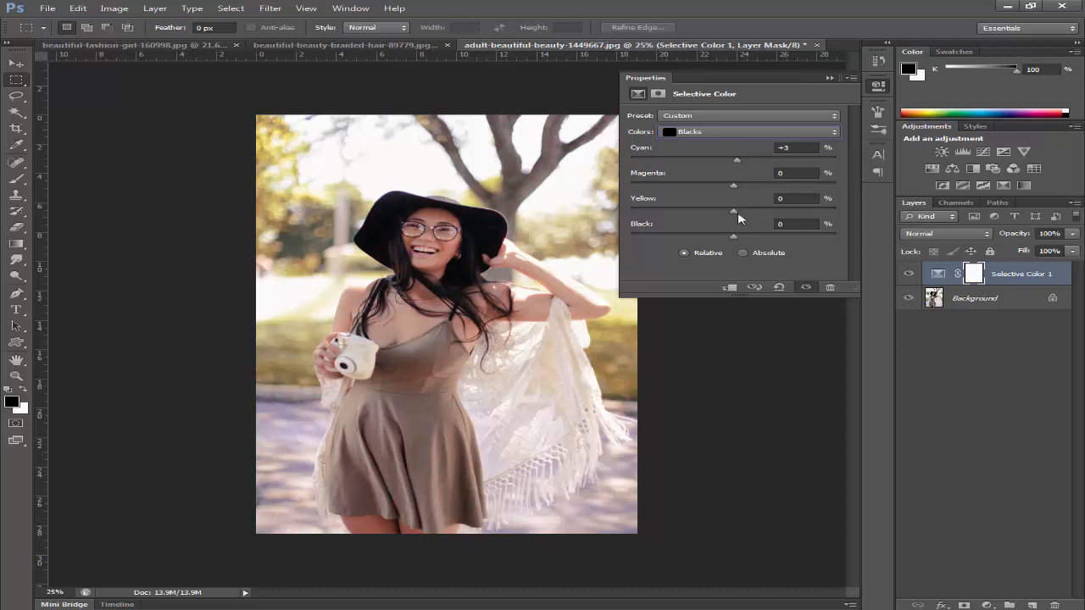
pyautogui.moveTo(739, 217); pyautogui.dragTo(741, 174)
pyautogui.write('0')
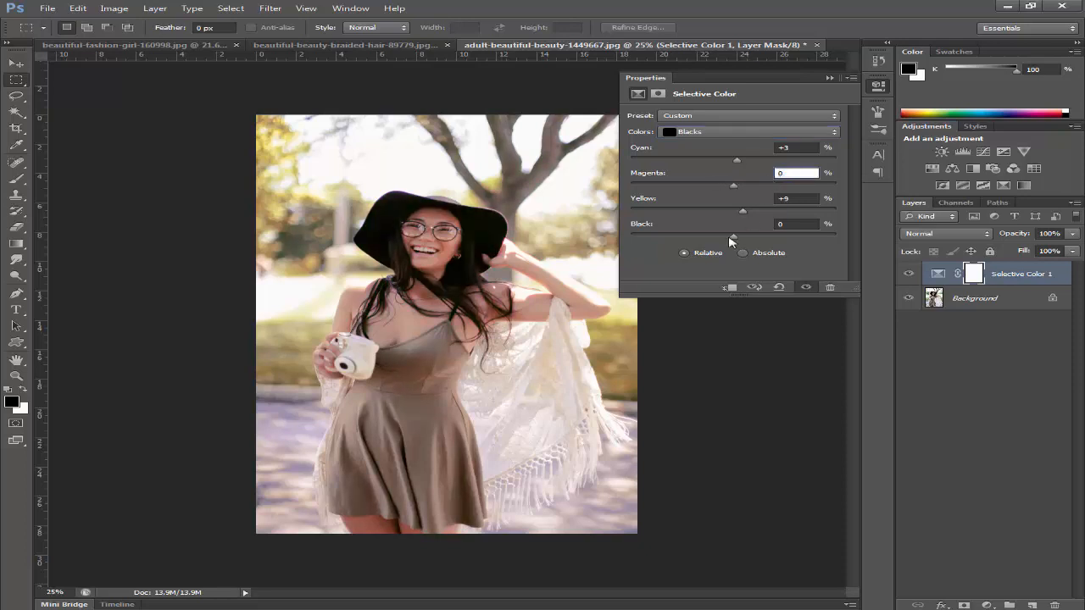
pyautogui.moveTo(729, 238); pyautogui.dragTo(734, 244)
# Add a second Selective Color layer and adjust its Yellows to shift the foliage towards warm orange
pyautogui.click(987, 603)
pyautogui.click(985, 591)
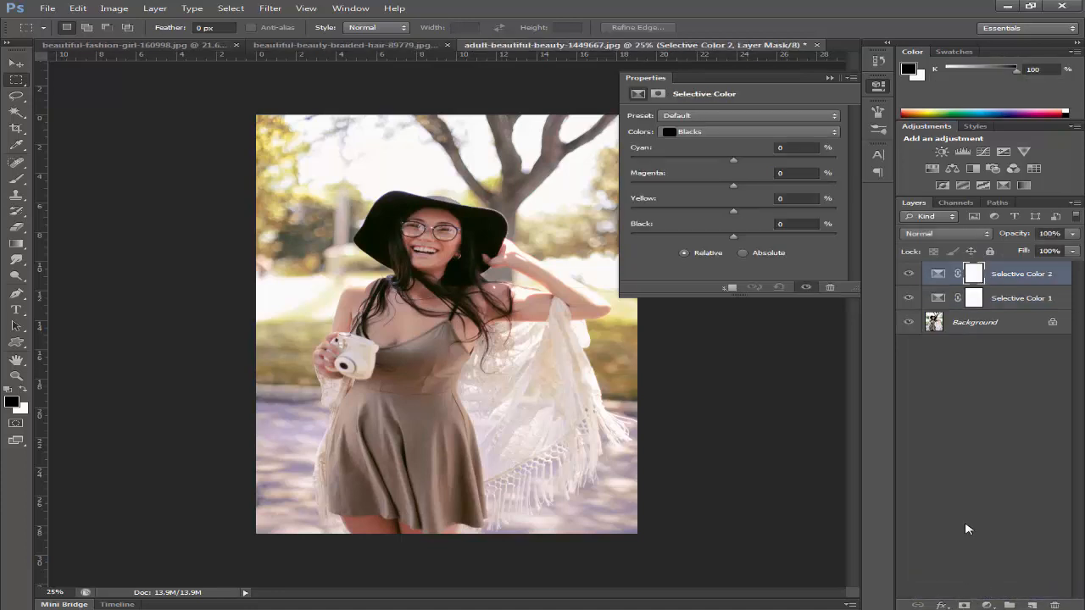
pyautogui.click(719, 117)
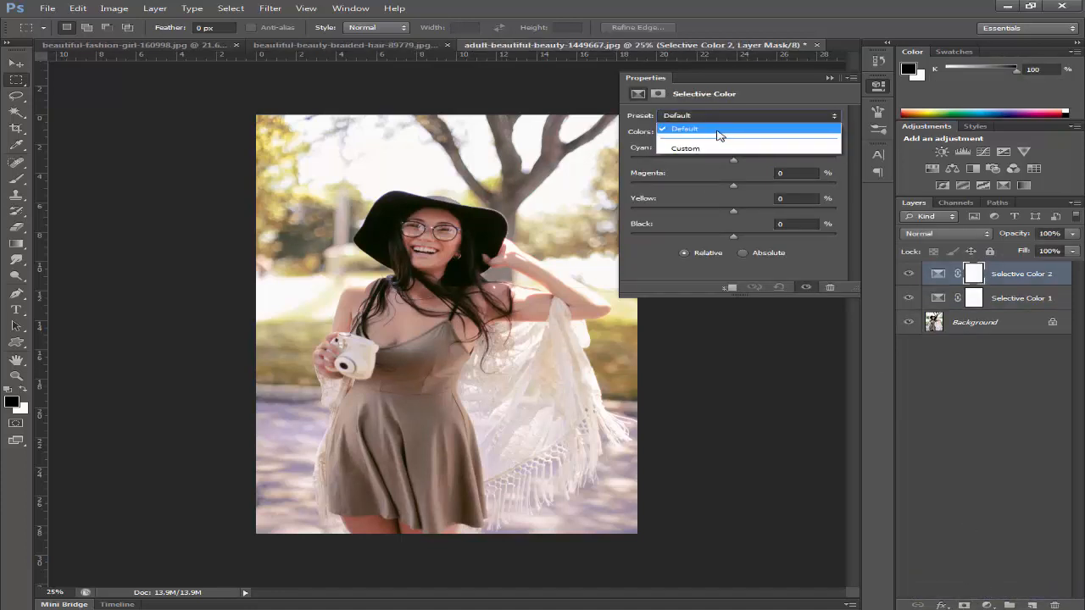
pyautogui.click(717, 129)
pyautogui.click(719, 134)
pyautogui.click(714, 150)
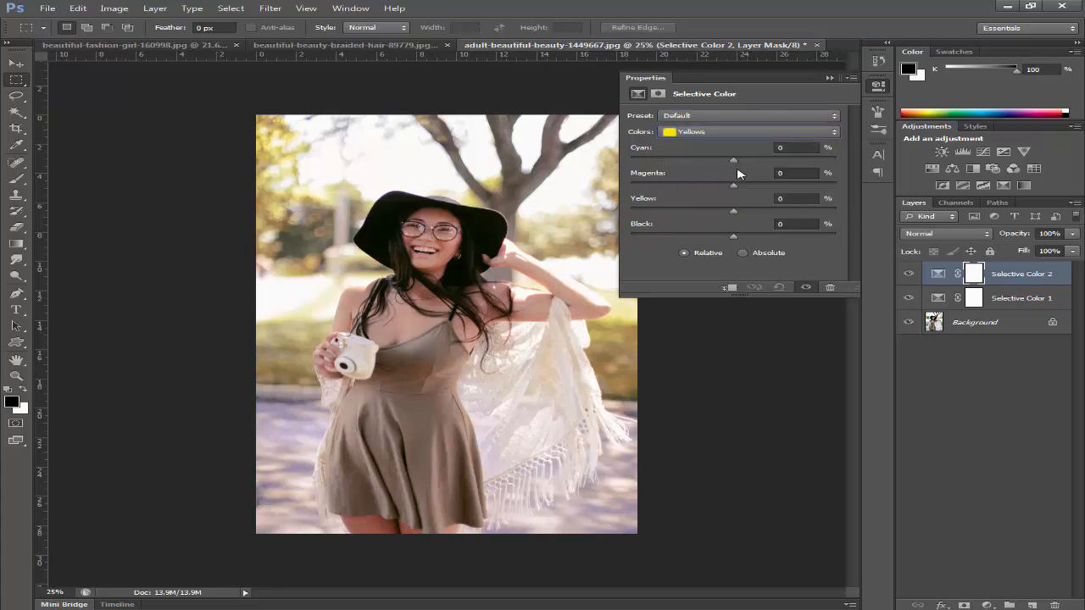
pyautogui.moveTo(733, 161); pyautogui.dragTo(752, 243)
# Add a third Selective Color layer with Yellows at Cyan -12, Magenta +24, Yellow -25 and Black -25%
pyautogui.click(987, 605)
pyautogui.click(937, 599)
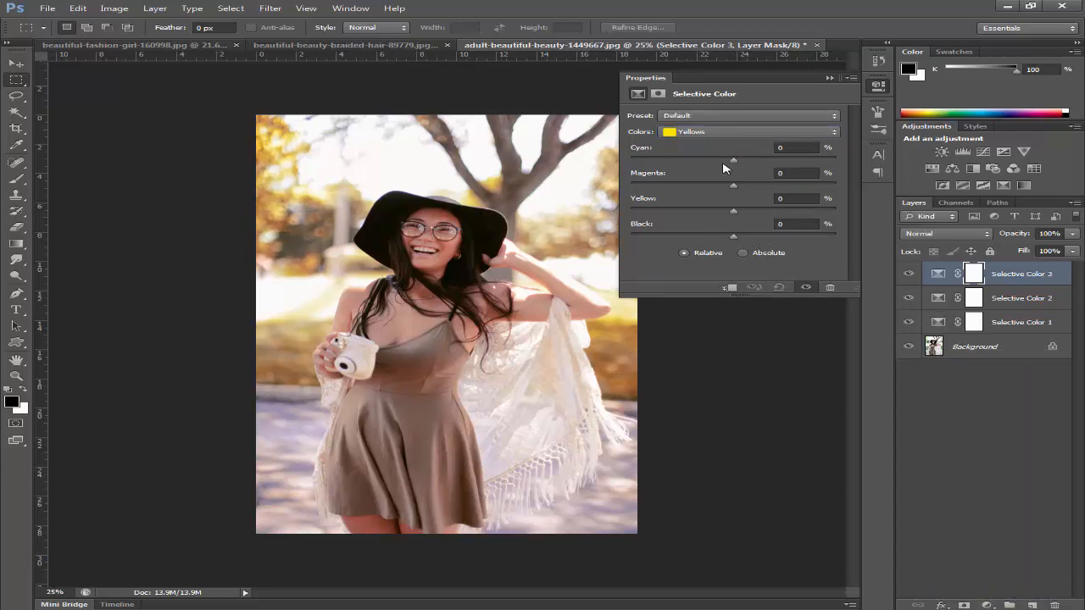
pyautogui.moveTo(735, 161); pyautogui.dragTo(721, 161)
pyautogui.moveTo(733, 236); pyautogui.dragTo(707, 216)
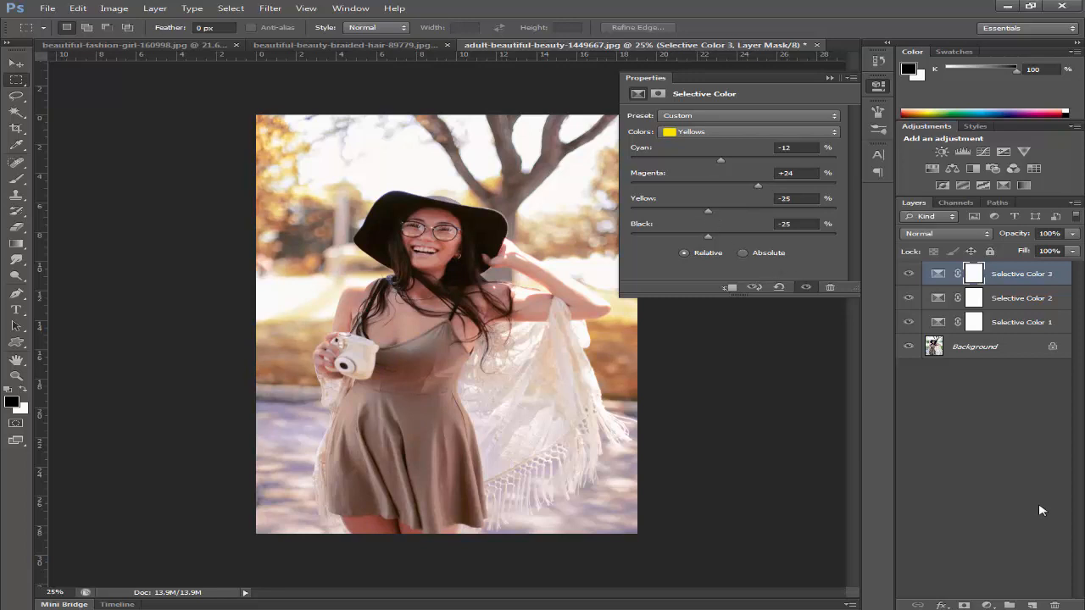
# Add a Brightness/Contrast adjustment layer with Brightness -19 and Contrast -14
pyautogui.click(986, 605)
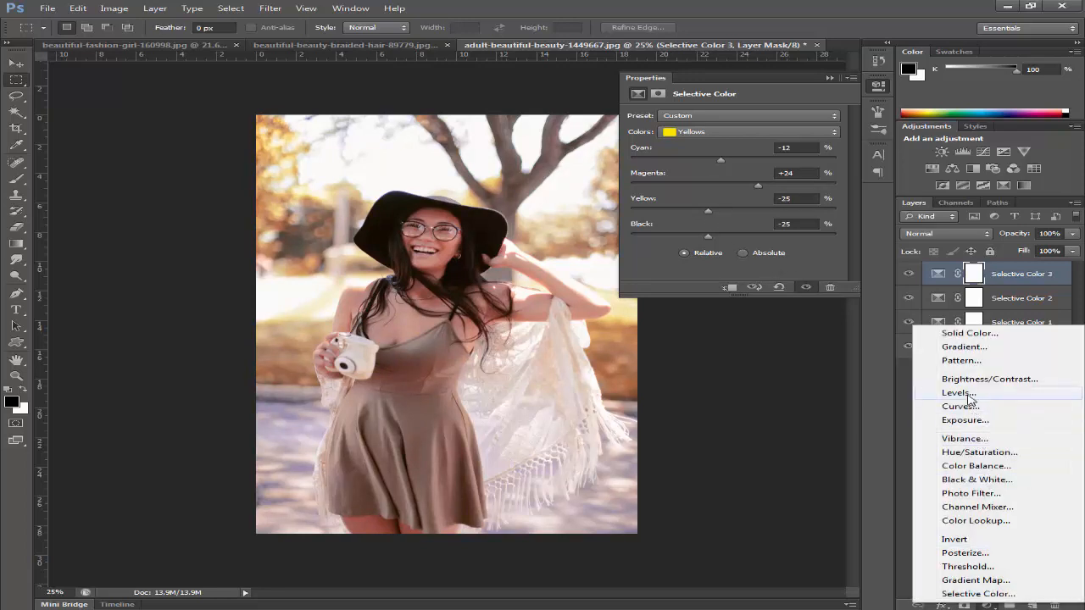
pyautogui.click(983, 378)
pyautogui.moveTo(711, 172); pyautogui.dragTo(724, 153)
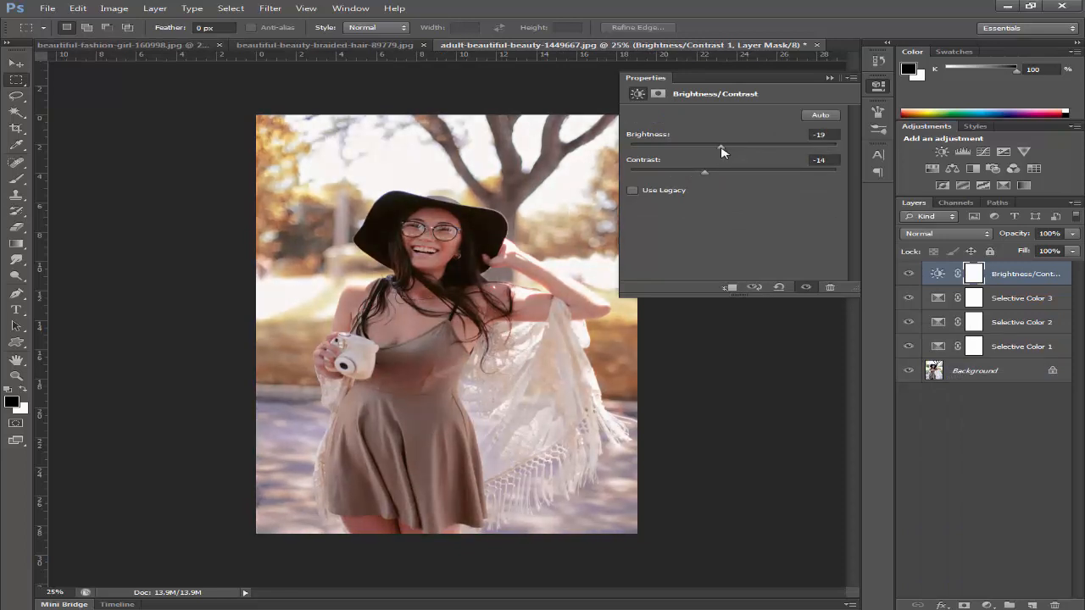
# Add a Color Lookup adjustment layer using the Soft_Warming.look 3DLUT file
pyautogui.click(987, 605)
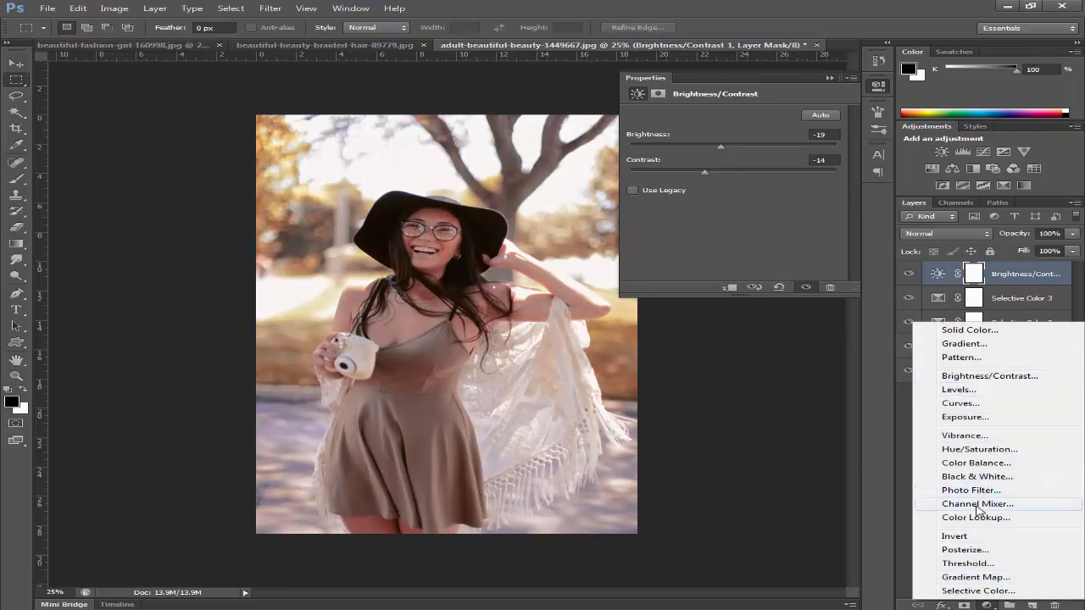
pyautogui.click(974, 516)
pyautogui.click(730, 116)
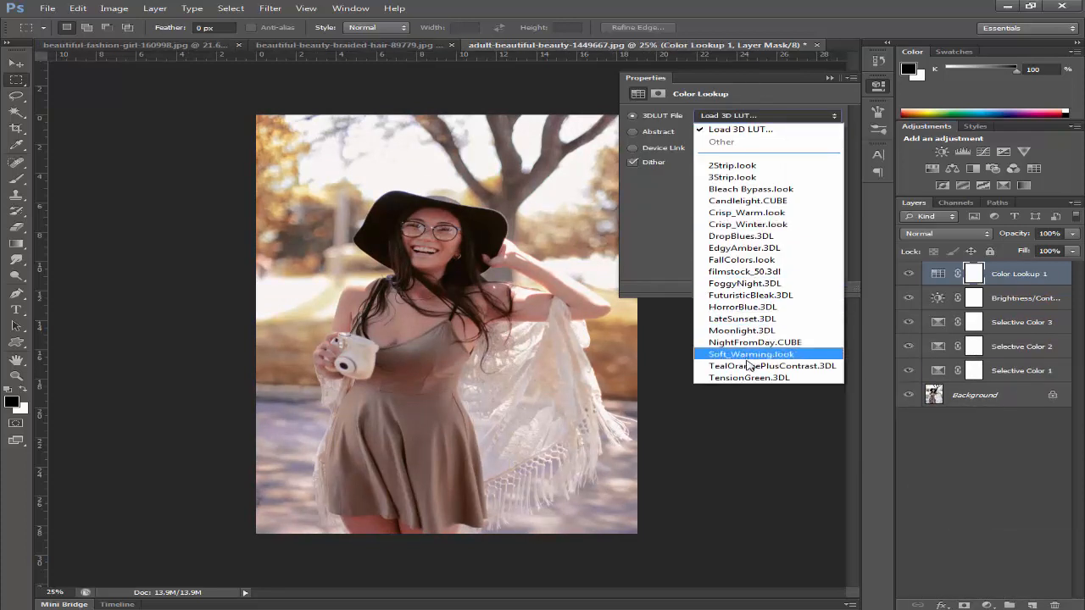
pyautogui.click(749, 354)
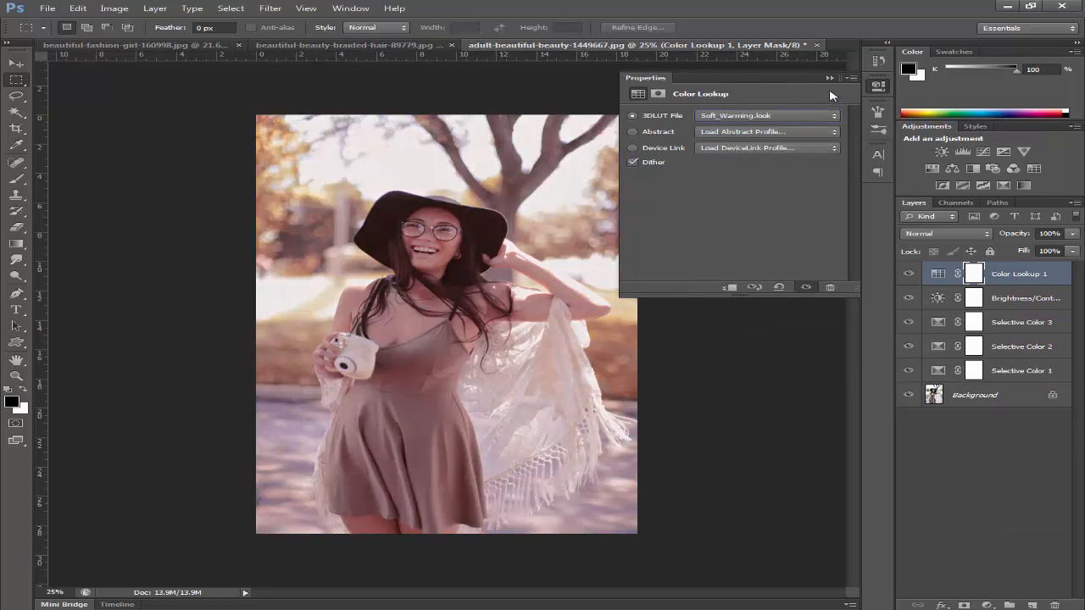
pyautogui.click(829, 78)
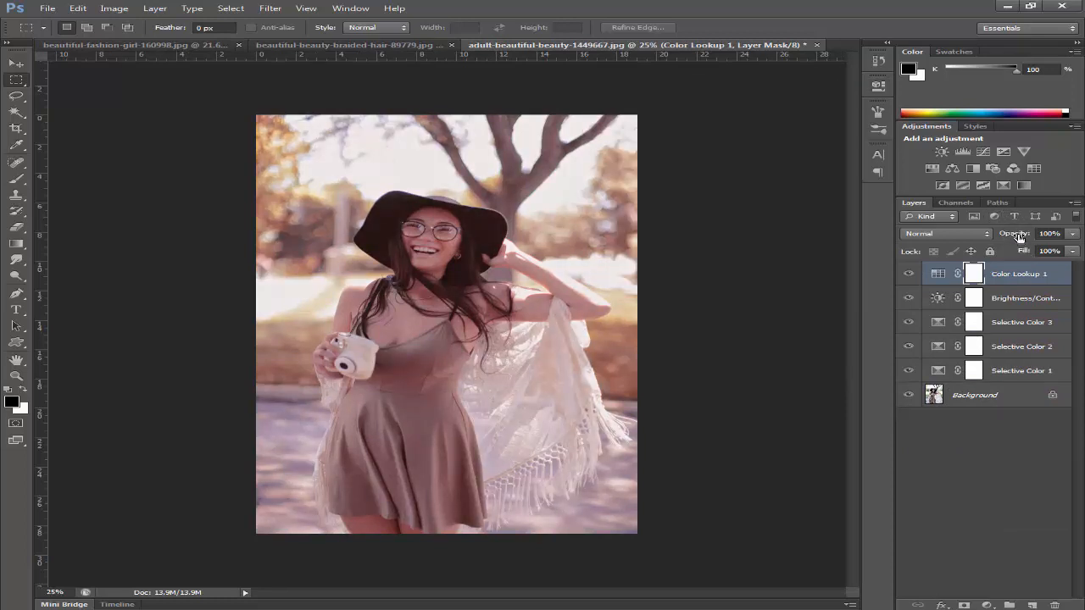
# Set the Color Lookup layer's opacity and fill to 62% each
pyautogui.moveTo(1019, 237); pyautogui.dragTo(991, 253)
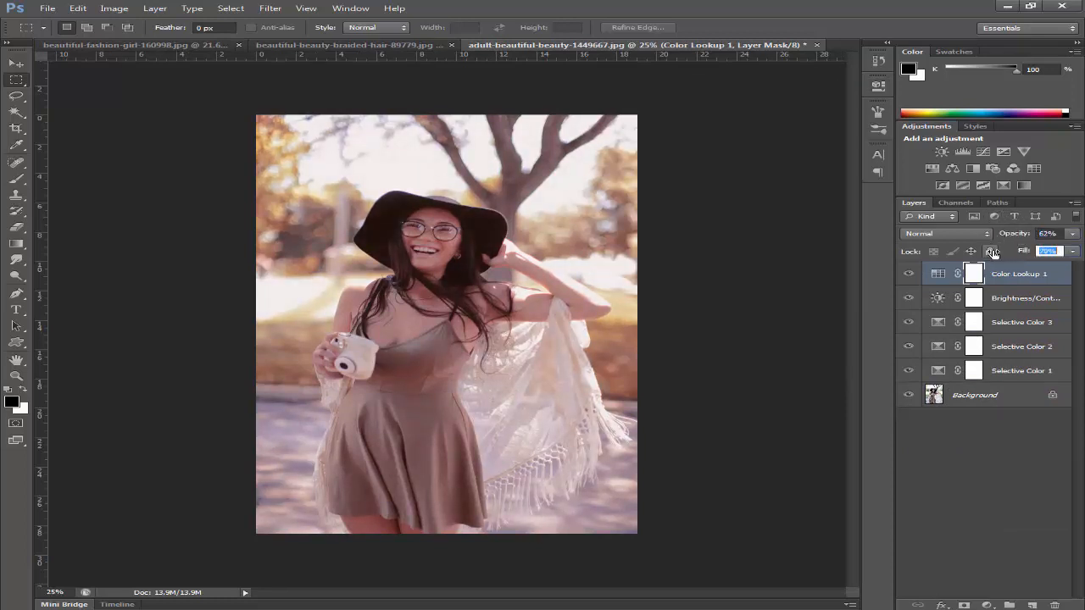
pyautogui.write('62')
pyautogui.press('Return')
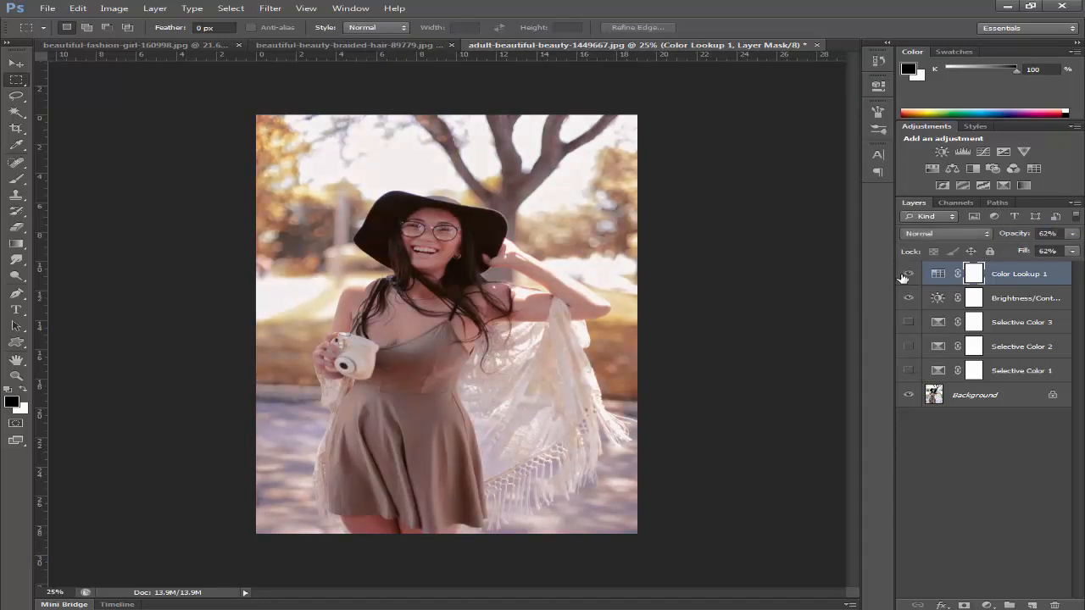
# Compare the photo with its adjustment layers hidden and shown, and reduce the Color Lookup layer to 40% opacity and 49% fill
pyautogui.moveTo(907, 274); pyautogui.dragTo(910, 367)
pyautogui.click(906, 371)
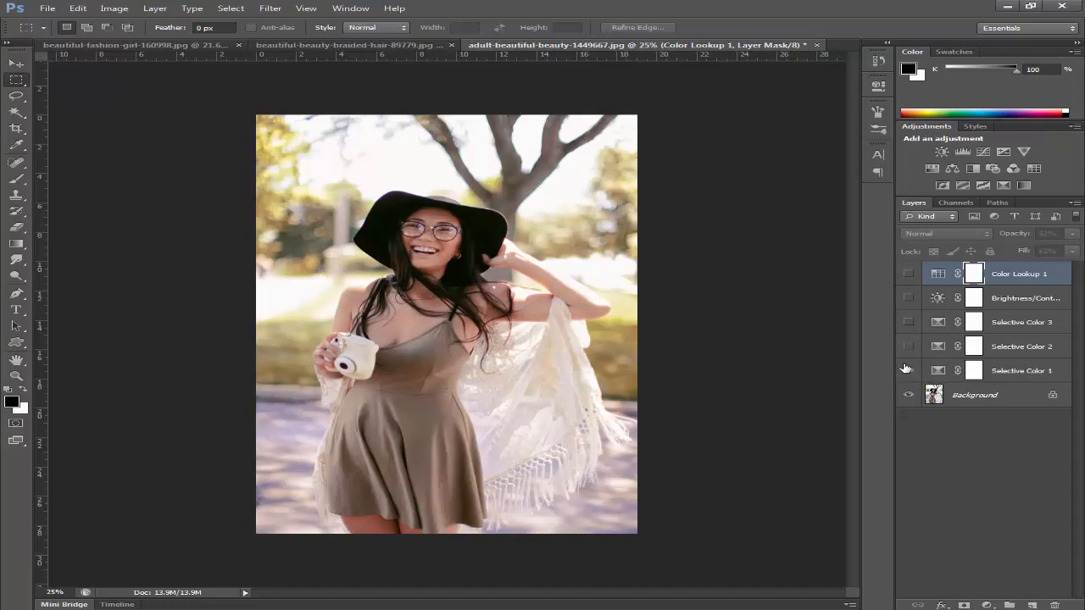
pyautogui.click(907, 346)
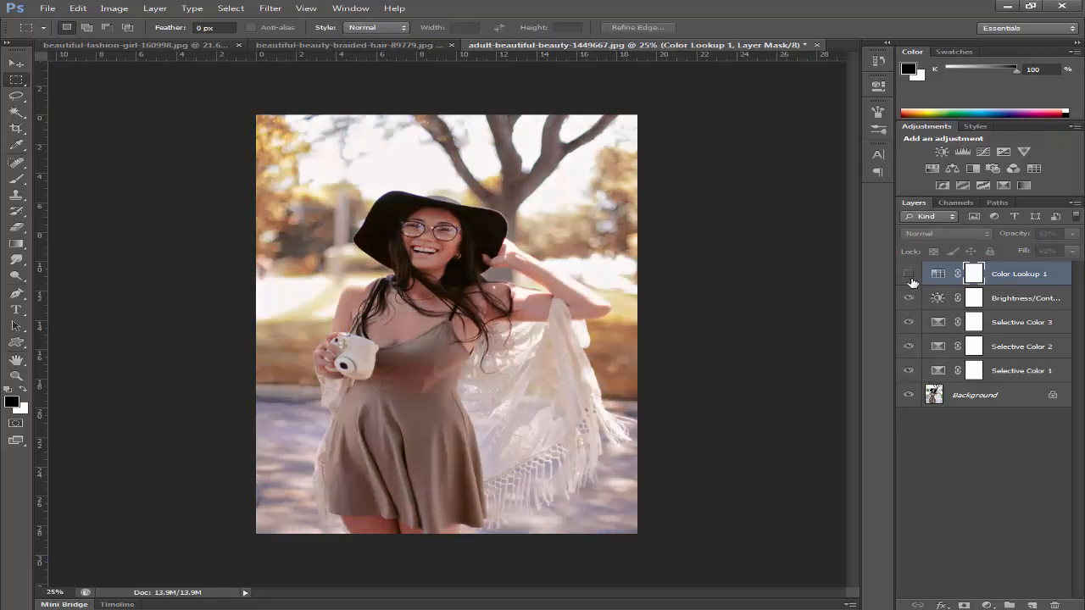
pyautogui.click(908, 275)
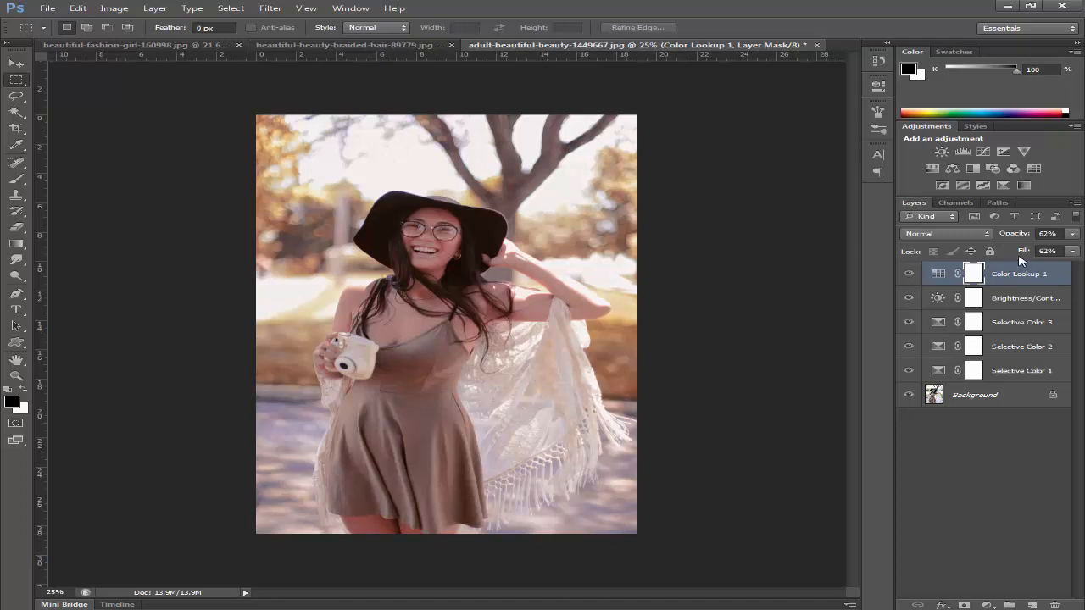
pyautogui.moveTo(1017, 255); pyautogui.dragTo(993, 237)
# Review the graded fashion-girl and braided-hair photos, and return to the adult-beautiful-beauty portrait
pyautogui.click(96, 48)
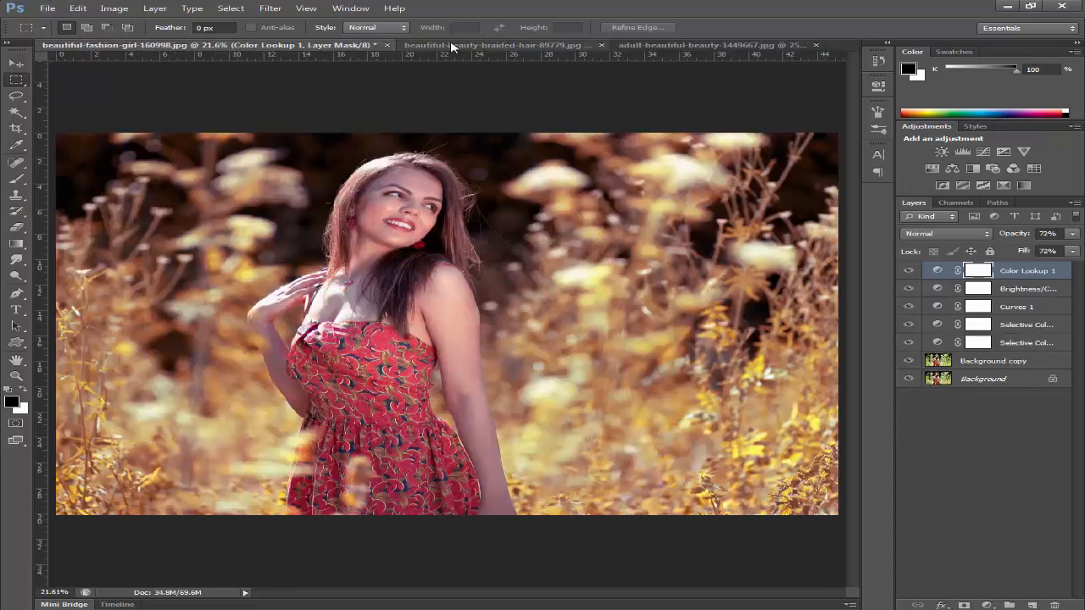
pyautogui.click(454, 47)
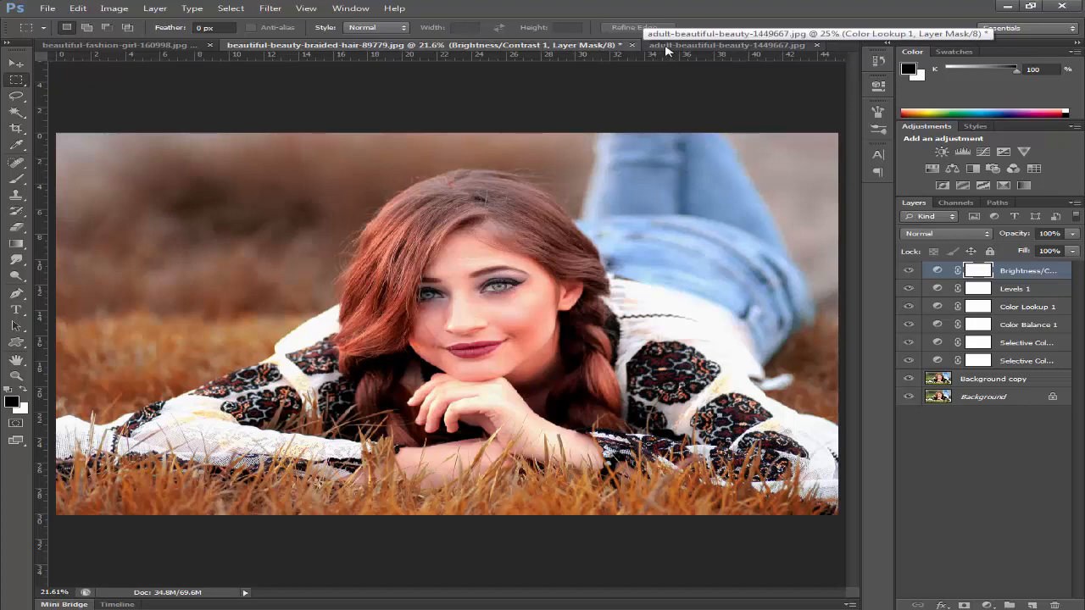
pyautogui.click(662, 46)
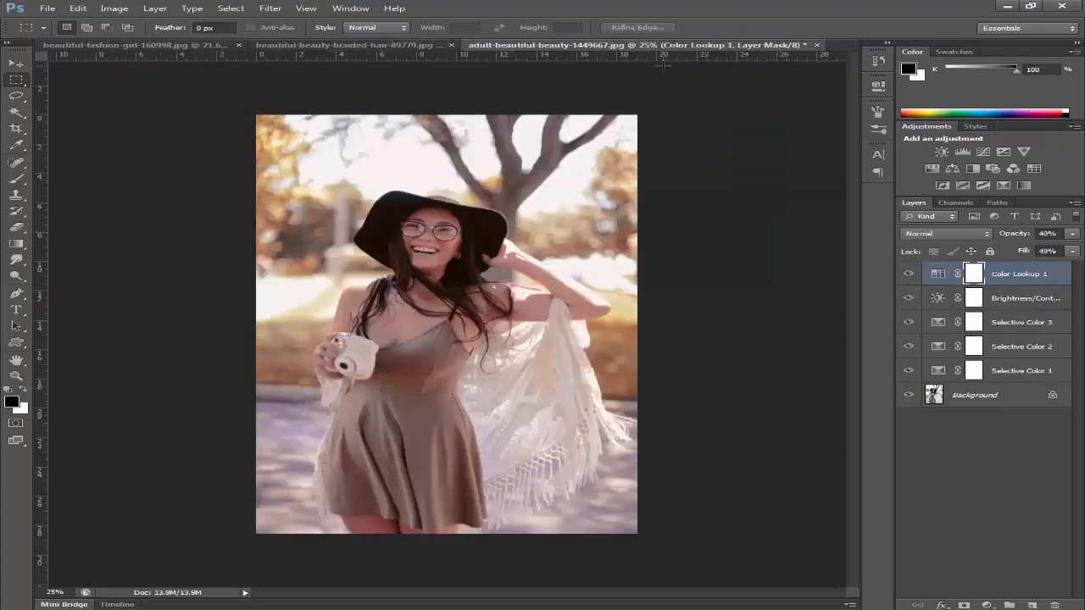